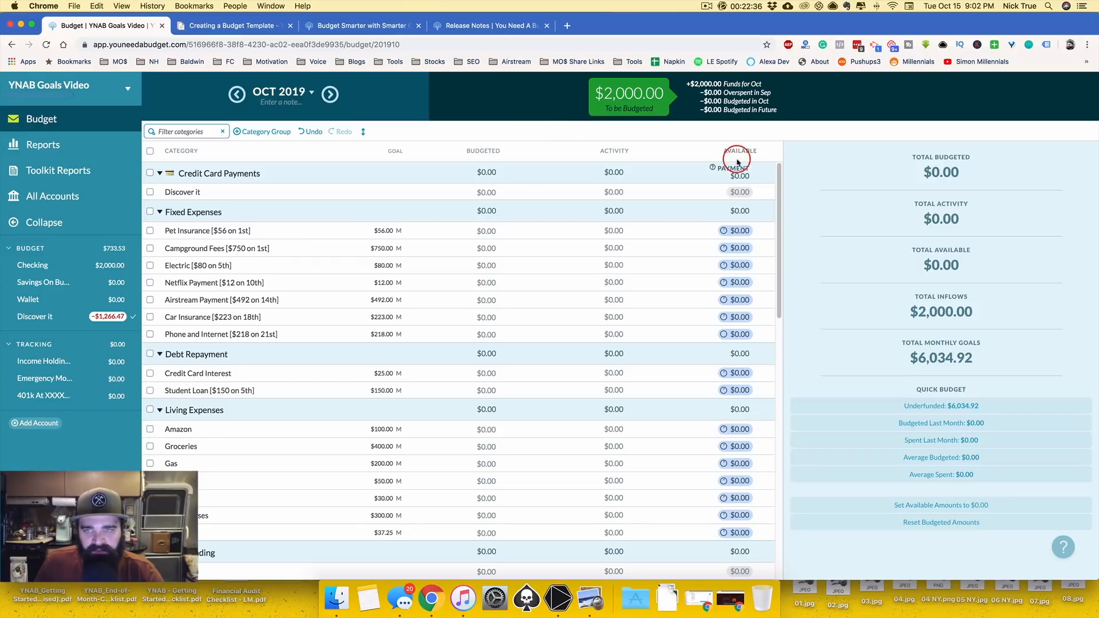
pyautogui.moveTo(779, 170); pyautogui.dragTo(789, 147)
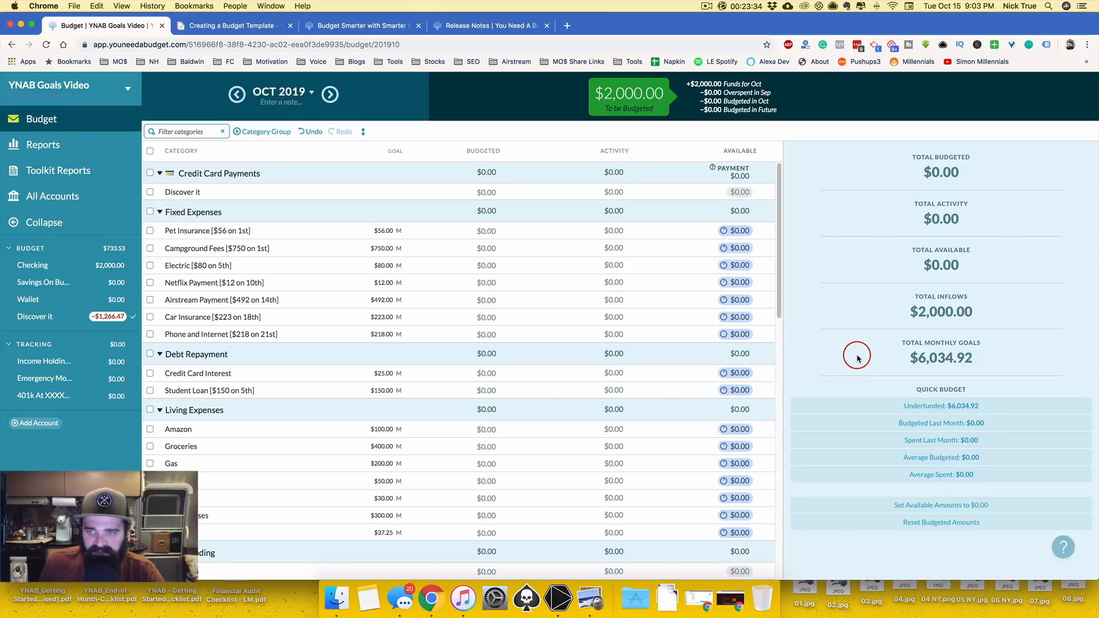
pyautogui.moveTo(872, 353); pyautogui.dragTo(973, 358)
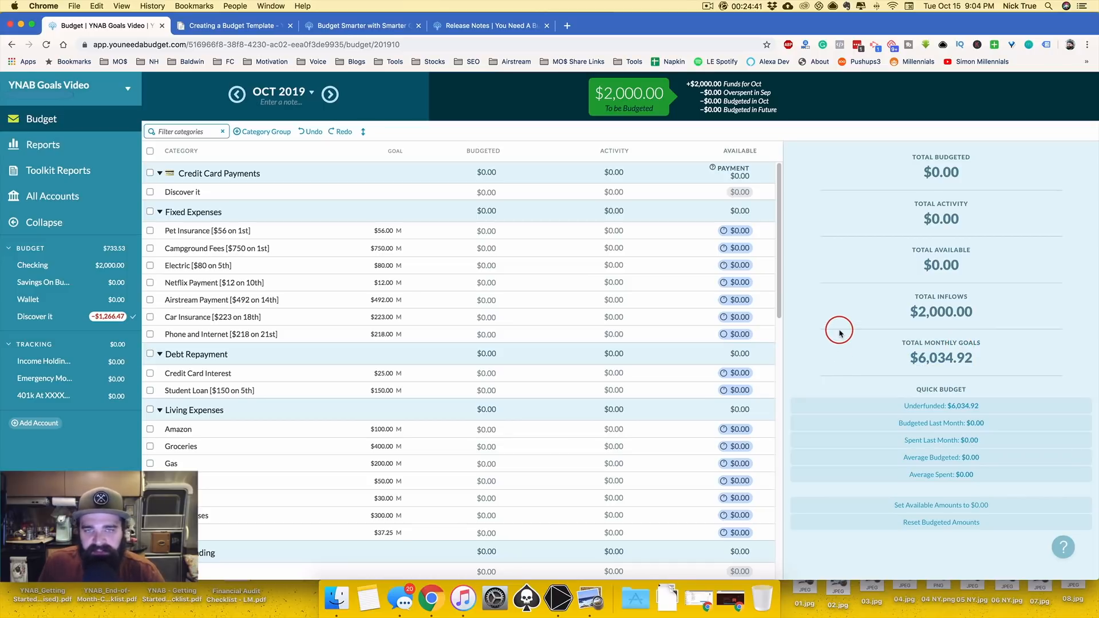
# Record a 2500 inflow in the Checking account dated 10/11/2019 from payee Employer, categorized as Inflow: To be Budgeted, and save it.
pyautogui.click(34, 265)
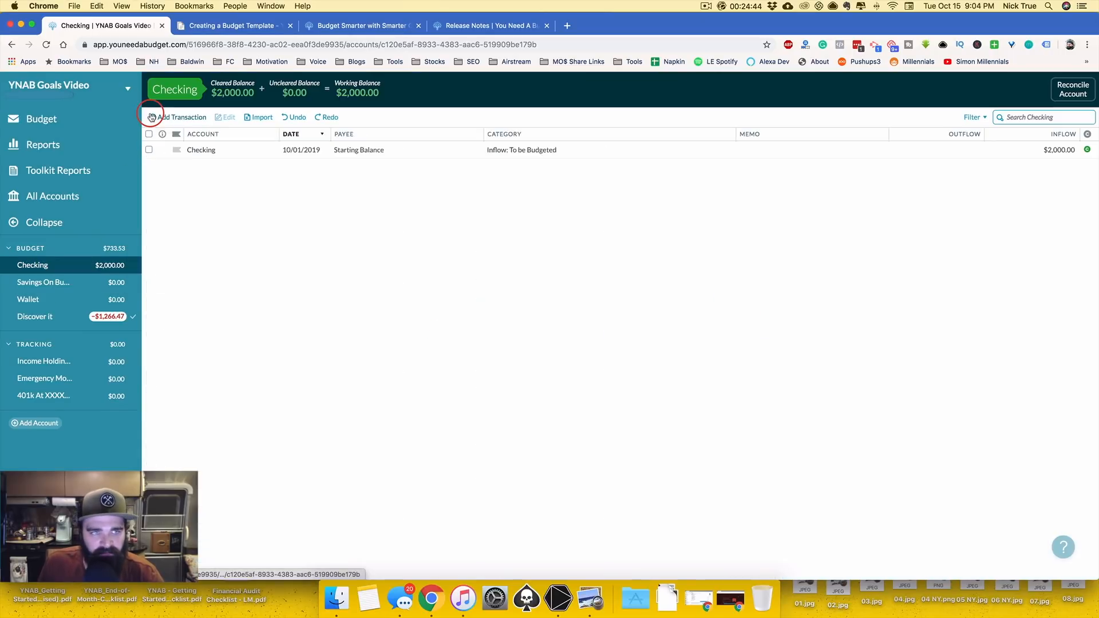
pyautogui.click(176, 117)
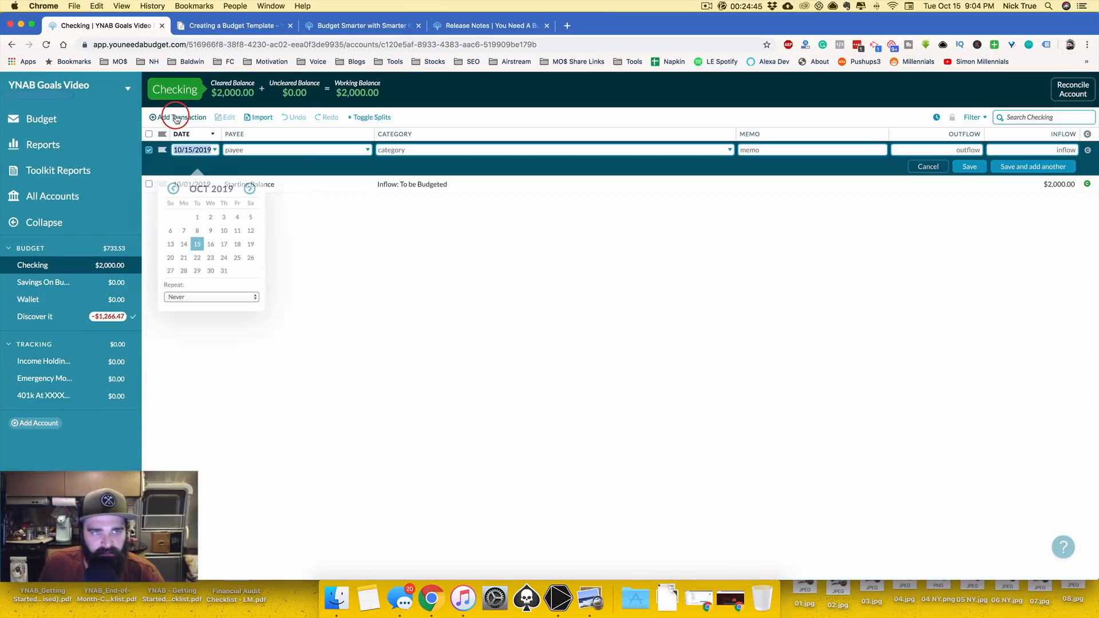
pyautogui.click(244, 230)
pyautogui.write('Employer')
pyautogui.press('Tab')
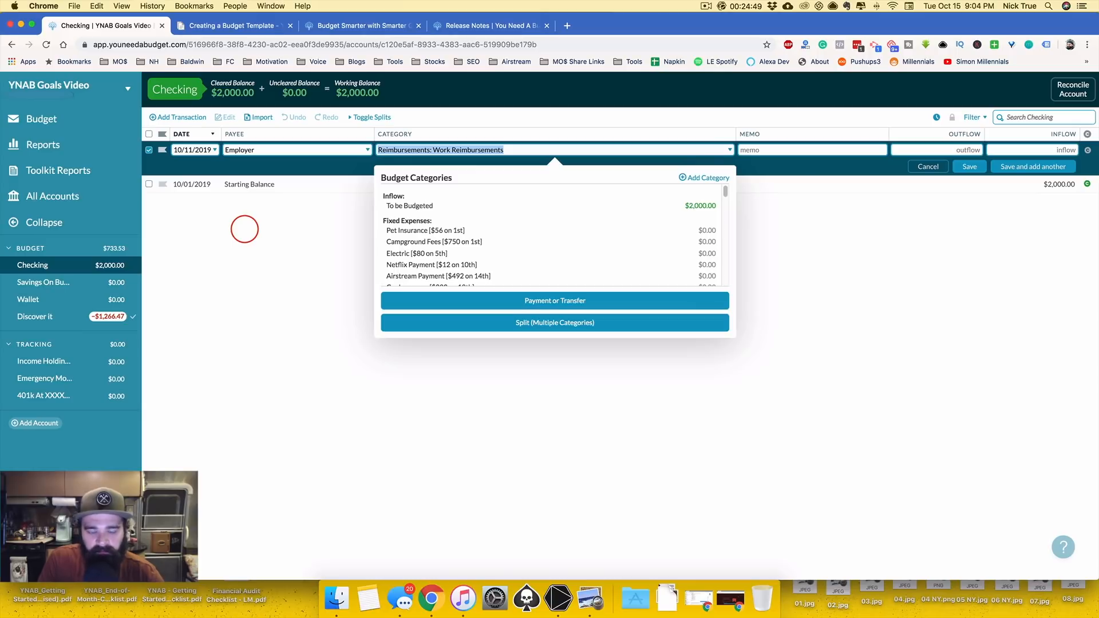
pyautogui.write('to')
pyautogui.press('Tab')
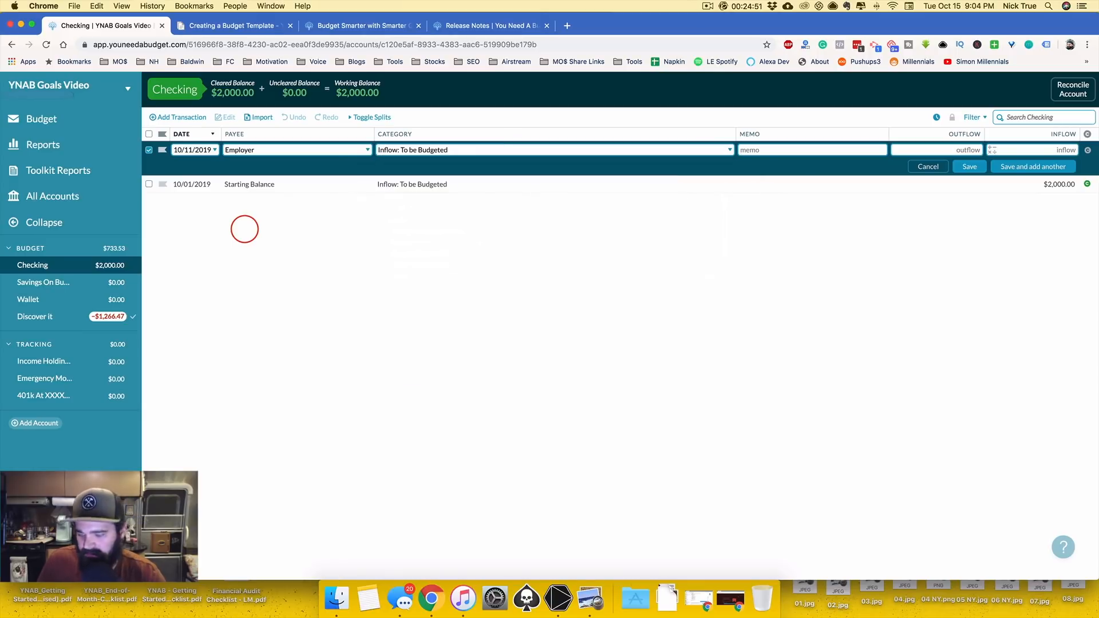
pyautogui.write('2500')
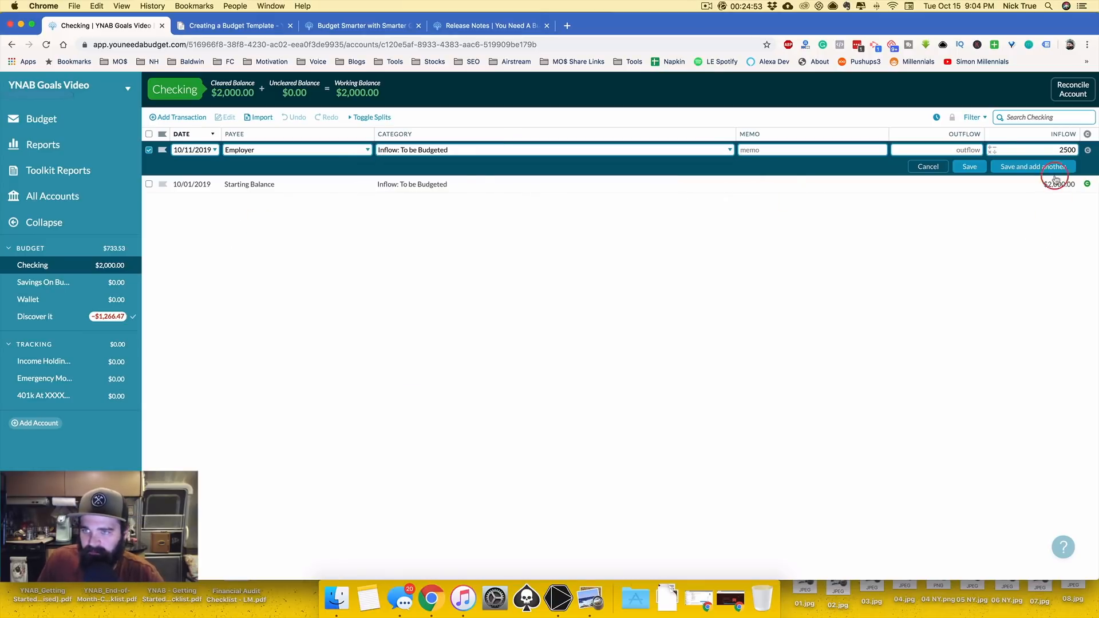
pyautogui.click(970, 166)
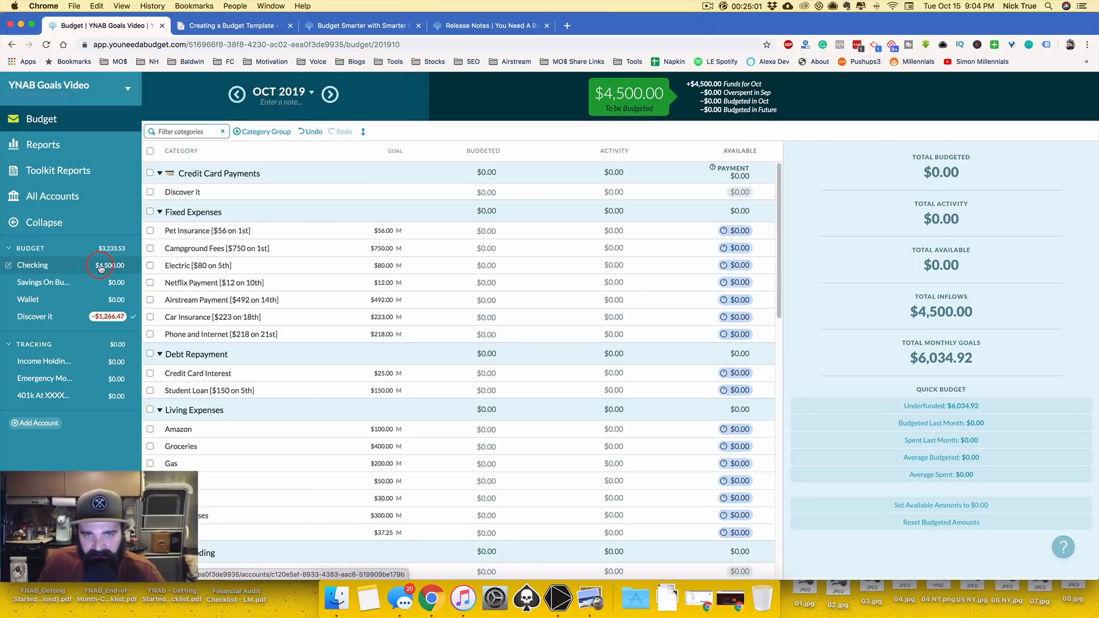
# Look over the opening of the Creating a Budget Template help article and return to the October 2019 budget.
pyautogui.click(229, 25)
pyautogui.scroll(-5, 743, 189)
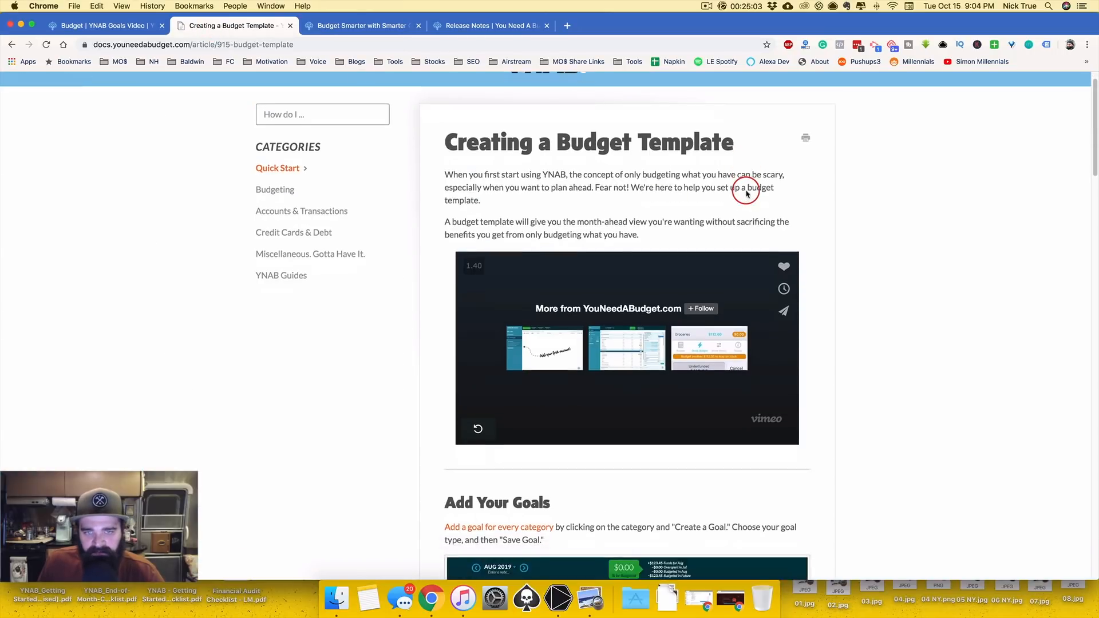
pyautogui.scroll(5, 743, 189)
pyautogui.click(145, 27)
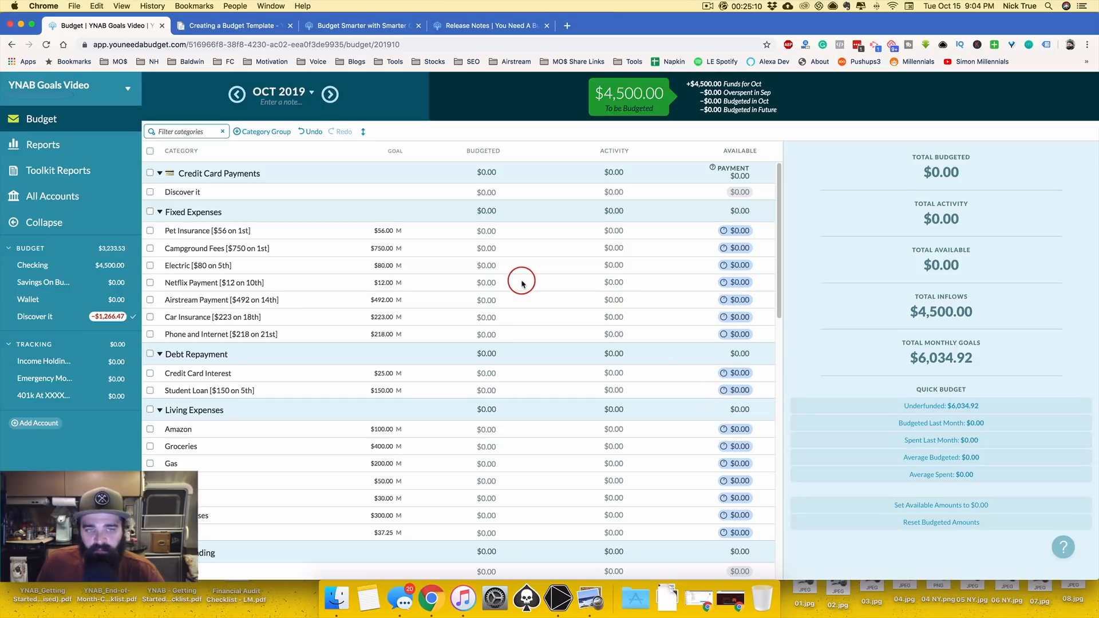
# Budget $56 for Pet Insurance and $750 for Campground Fees in the Fixed Expenses group.
pyautogui.click(489, 231)
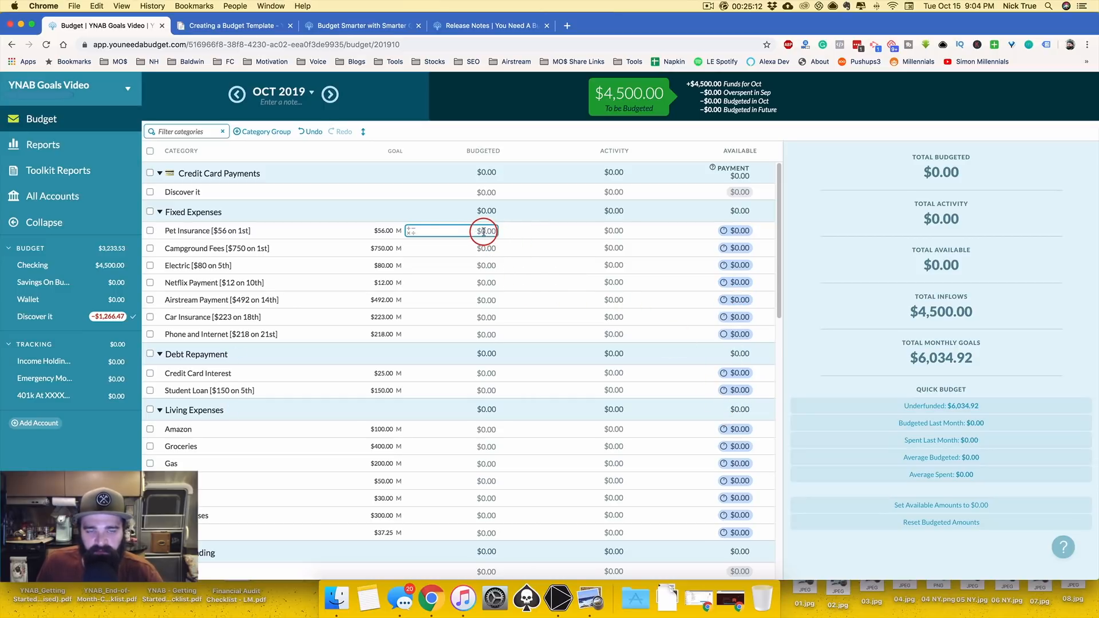
pyautogui.click(480, 231)
pyautogui.write('56')
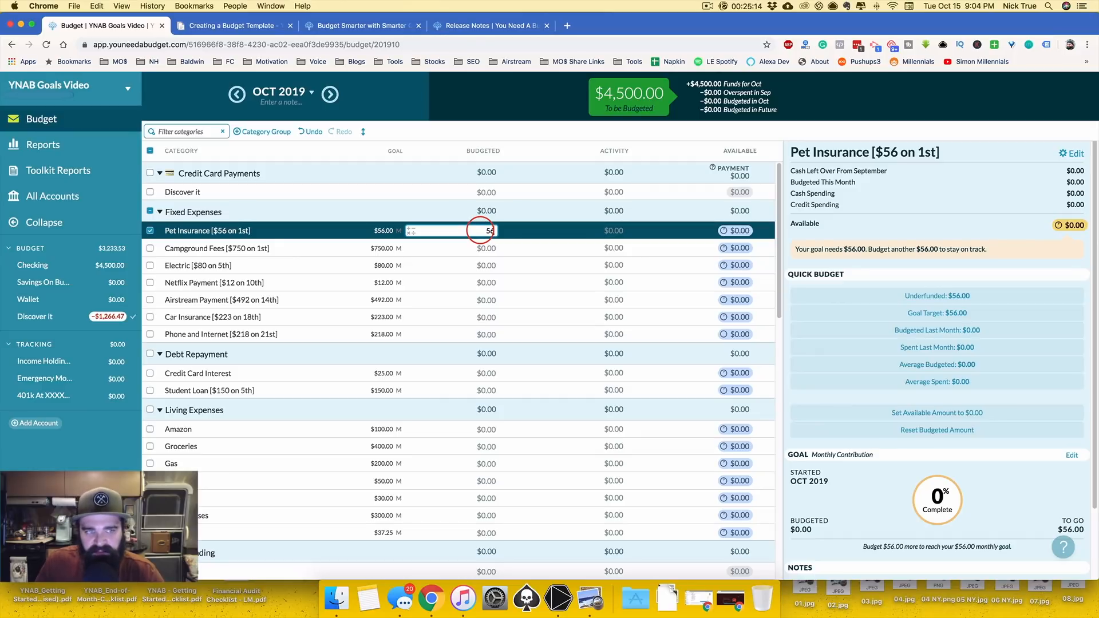
pyautogui.press('Return')
pyautogui.click(483, 249)
pyautogui.write('750.00')
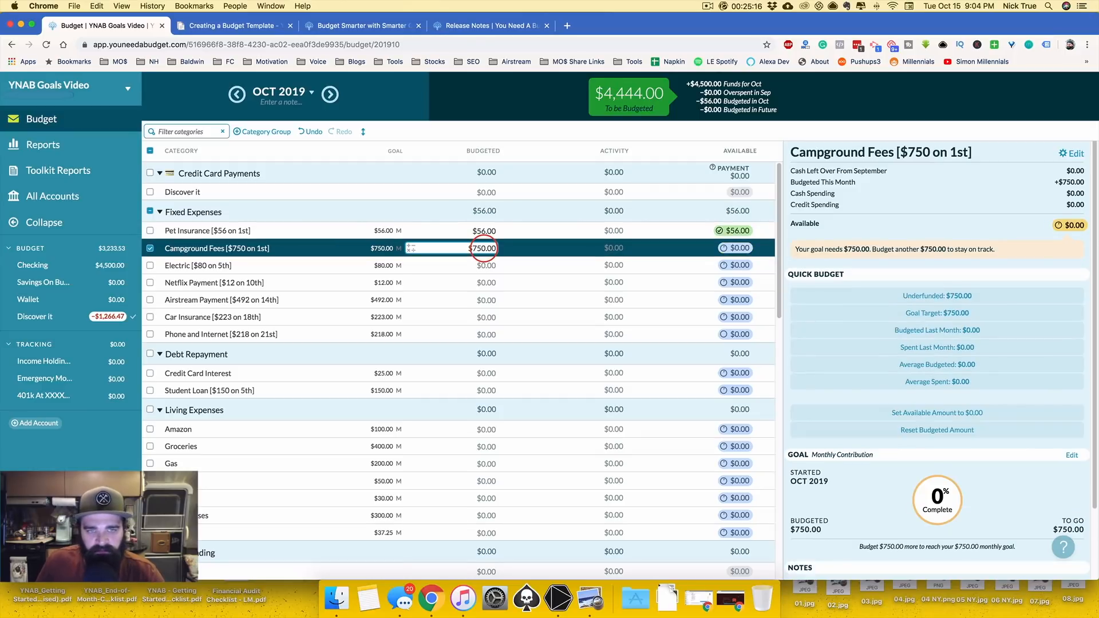
pyautogui.press('Return')
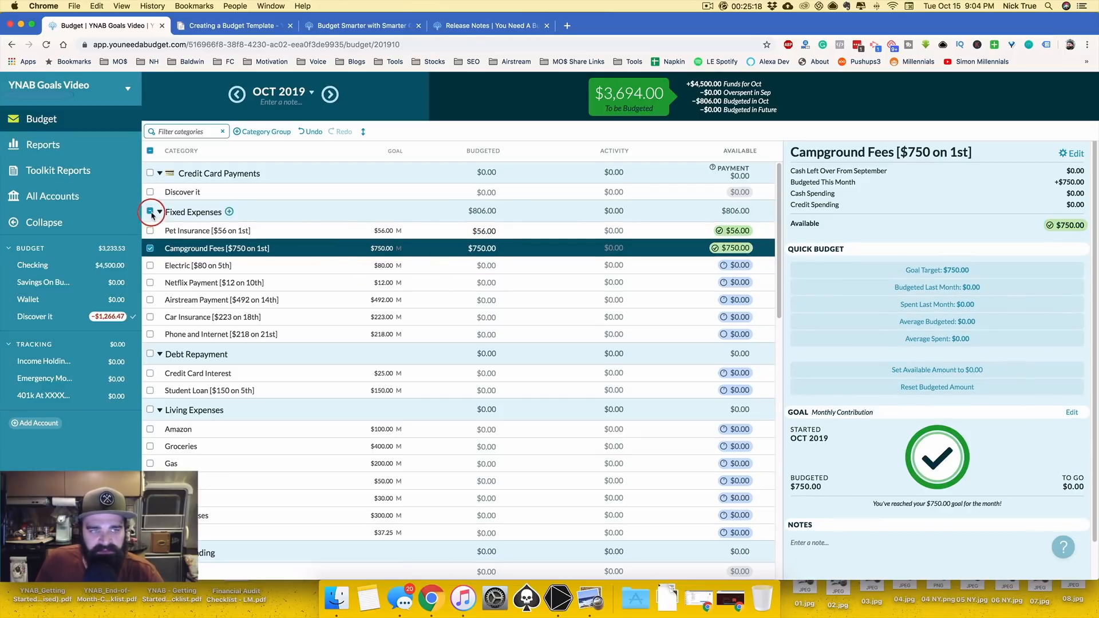
# Quick-budget the underfunded amounts for all Fixed Expenses, Debt Repayment and Living Expenses categories, and clear the category selection.
pyautogui.click(150, 211)
pyautogui.click(904, 367)
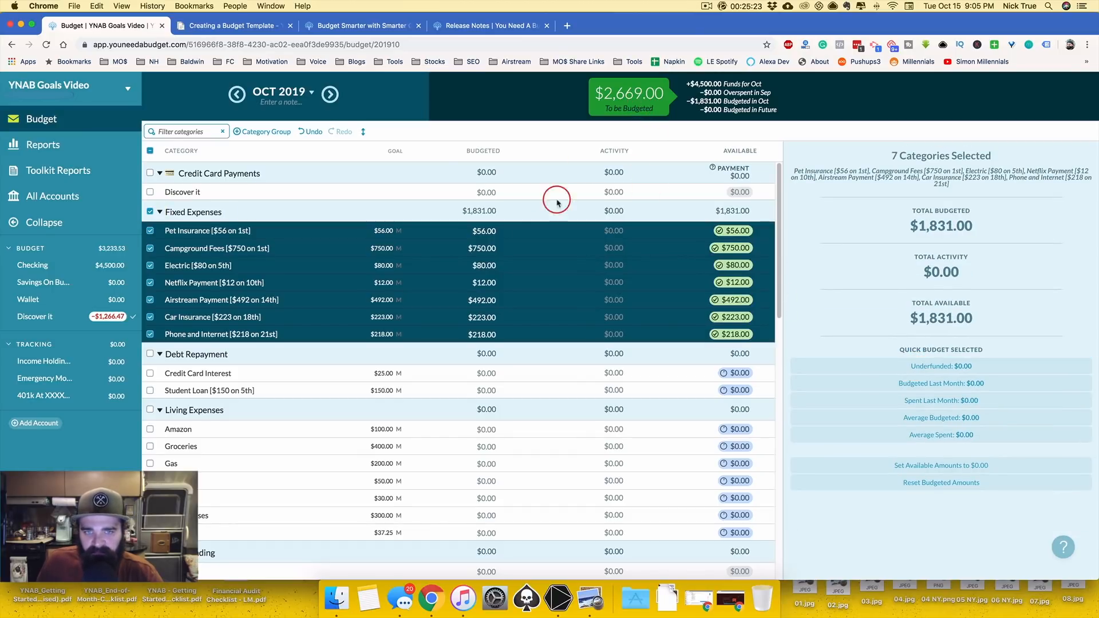
pyautogui.click(150, 353)
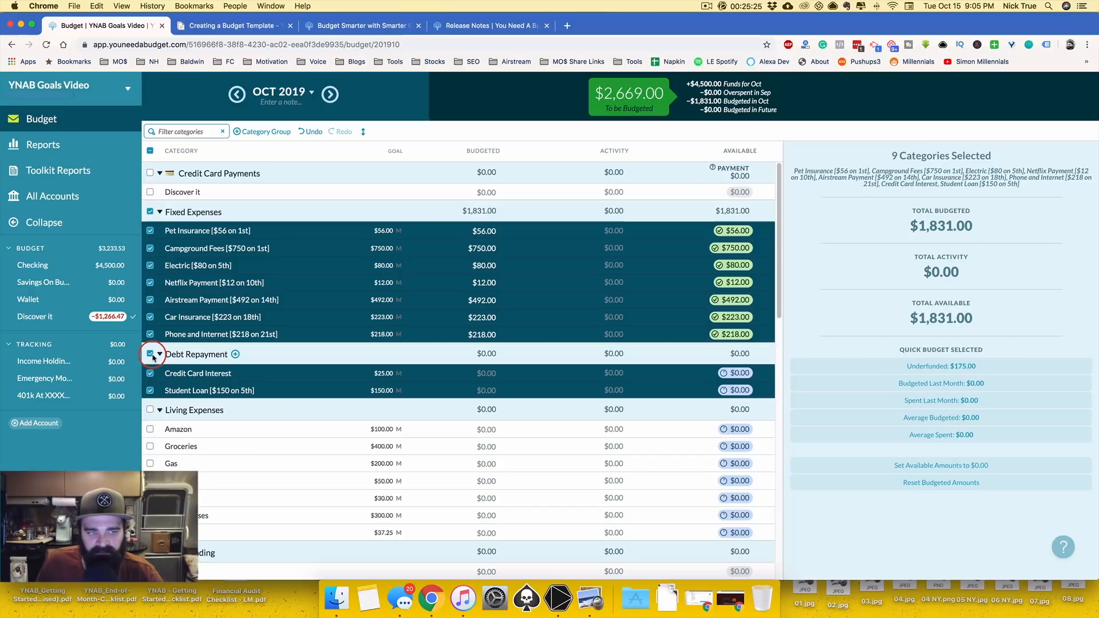
pyautogui.click(150, 410)
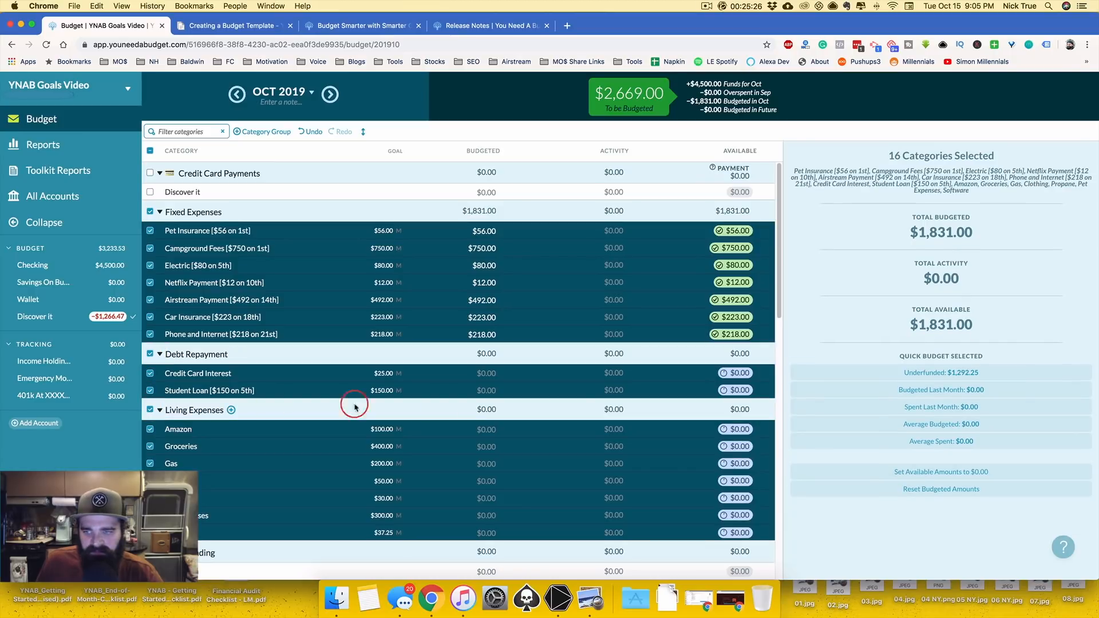
pyautogui.click(931, 375)
pyautogui.scroll(-2, 241, 284)
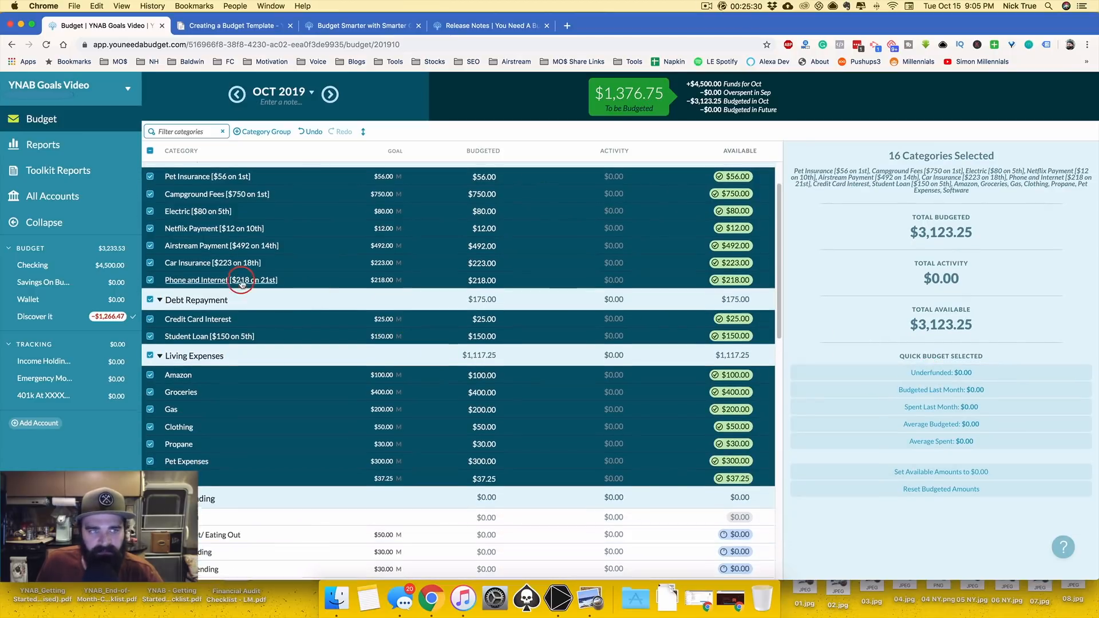
pyautogui.scroll(2, 241, 283)
pyautogui.click(151, 150)
# Quick-budget the underfunded amounts for the whole Fun Spending group and deselect its categories.
pyautogui.scroll(-2, 526, 247)
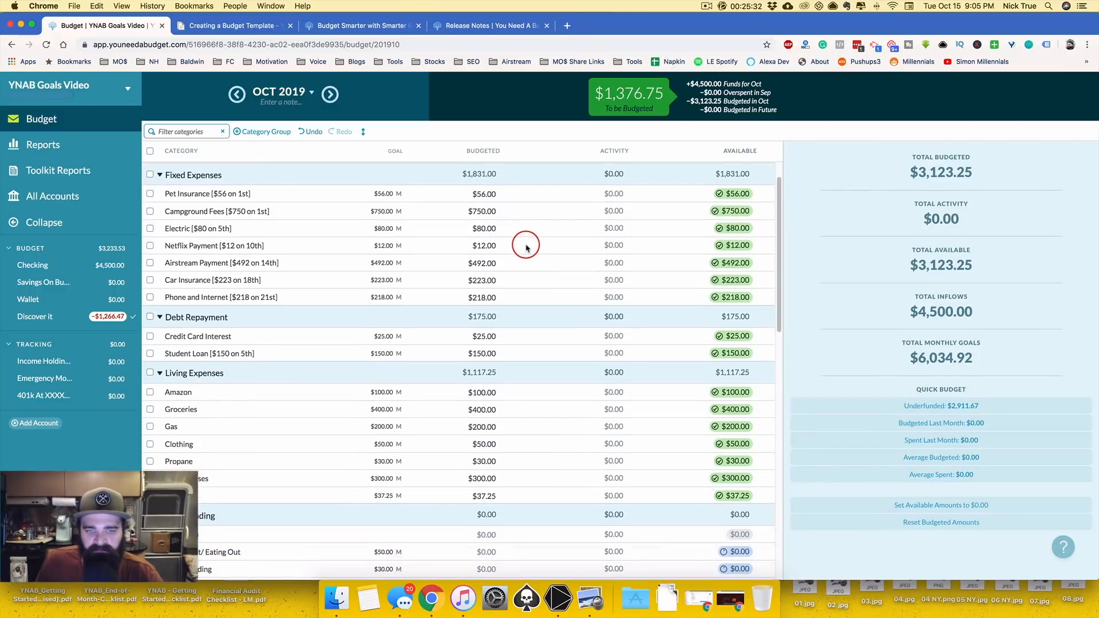
pyautogui.scroll(-3, 526, 247)
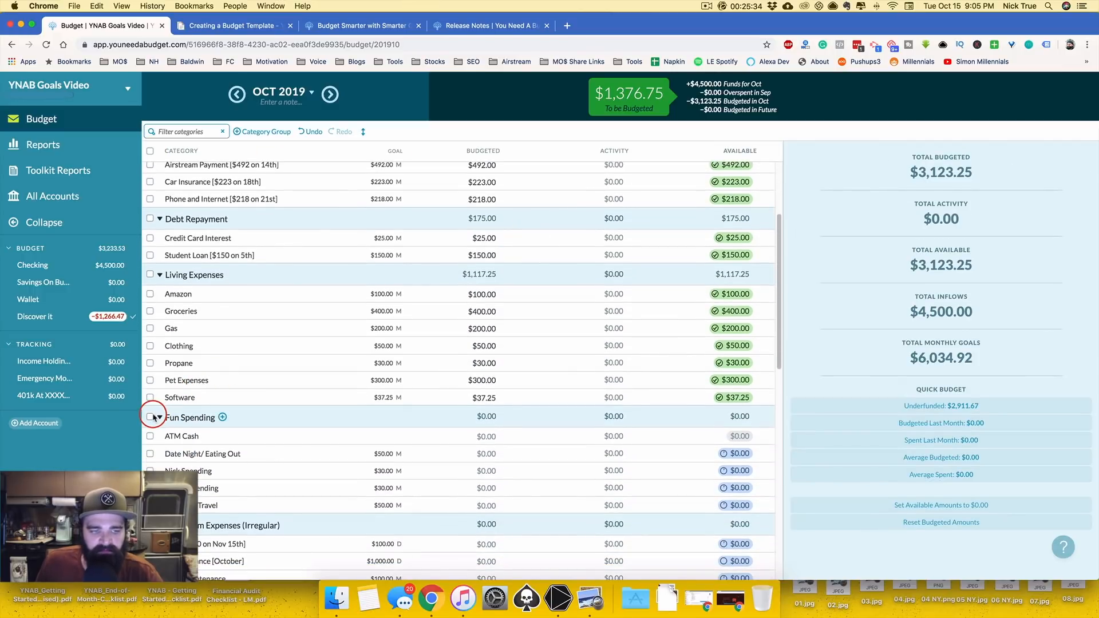
pyautogui.click(151, 417)
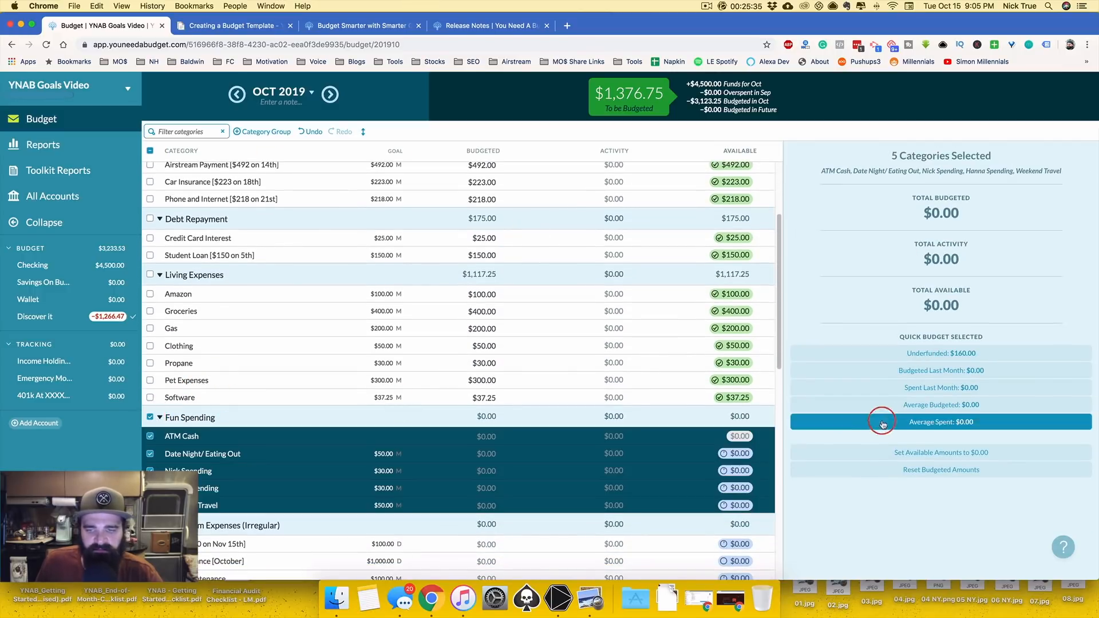
pyautogui.click(151, 418)
pyautogui.scroll(4, 484, 466)
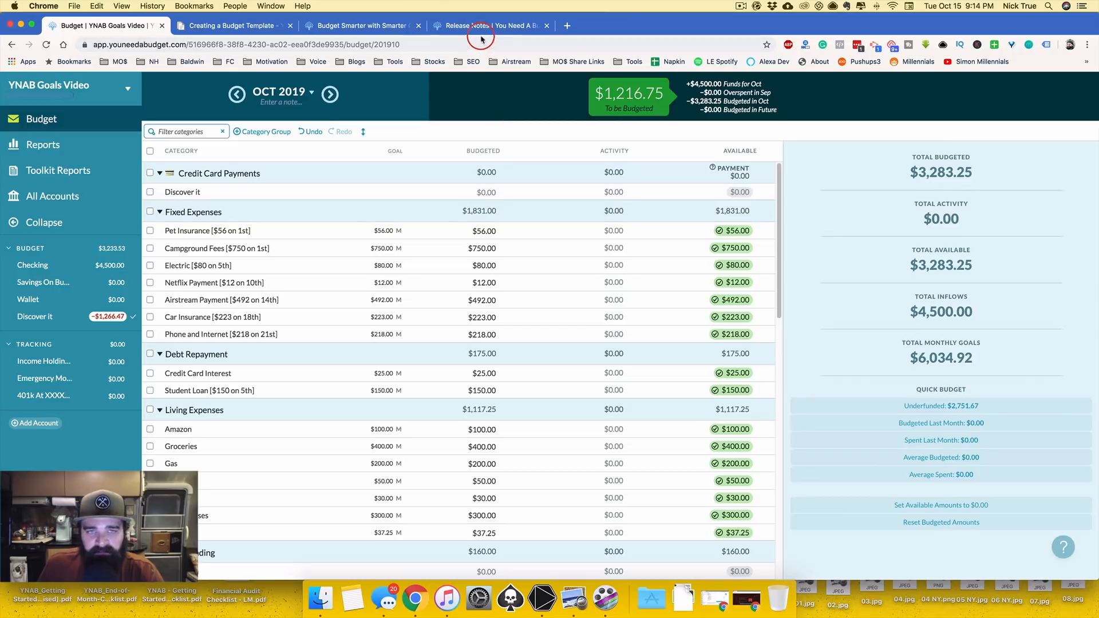
# Skim the YNAB web release notes from October 15 and October 3, 2019.
pyautogui.click(490, 27)
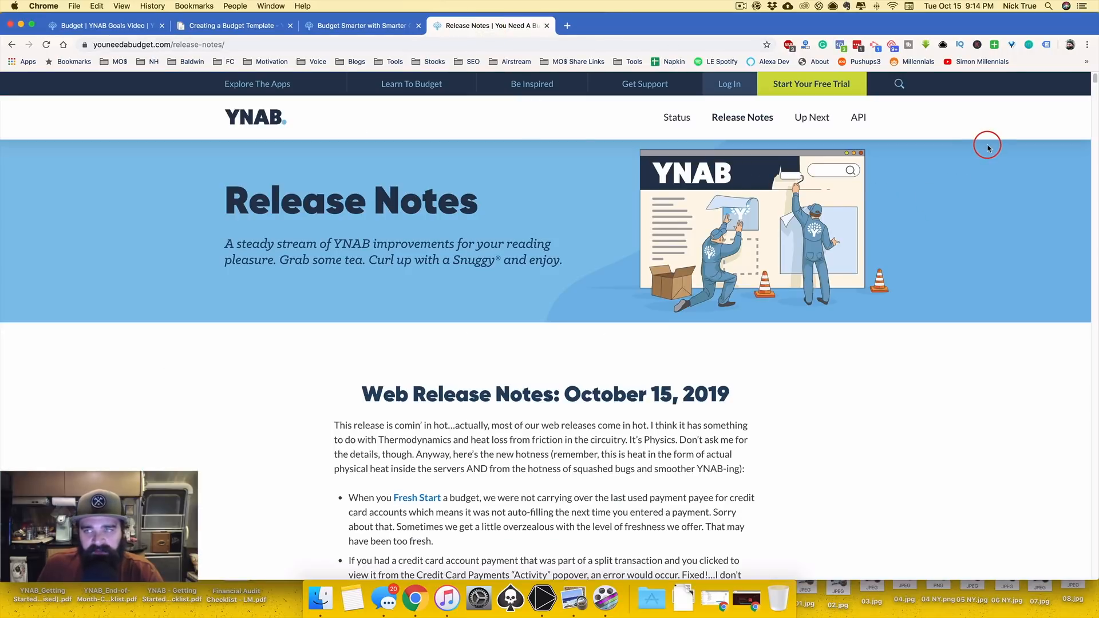
pyautogui.scroll(-6, 981, 170)
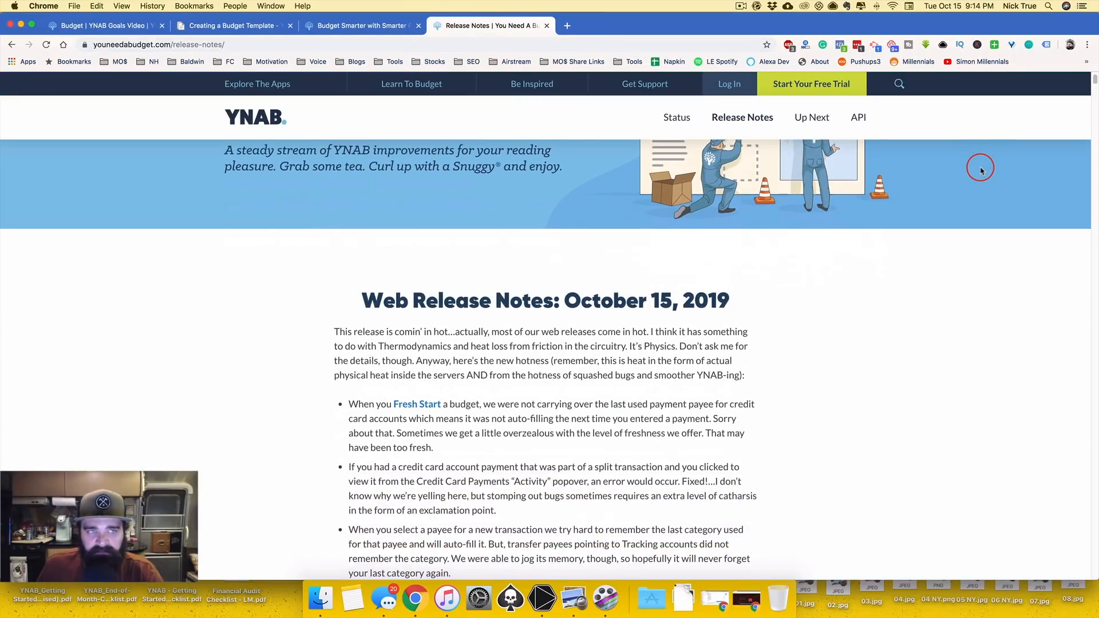
pyautogui.scroll(-5, 979, 167)
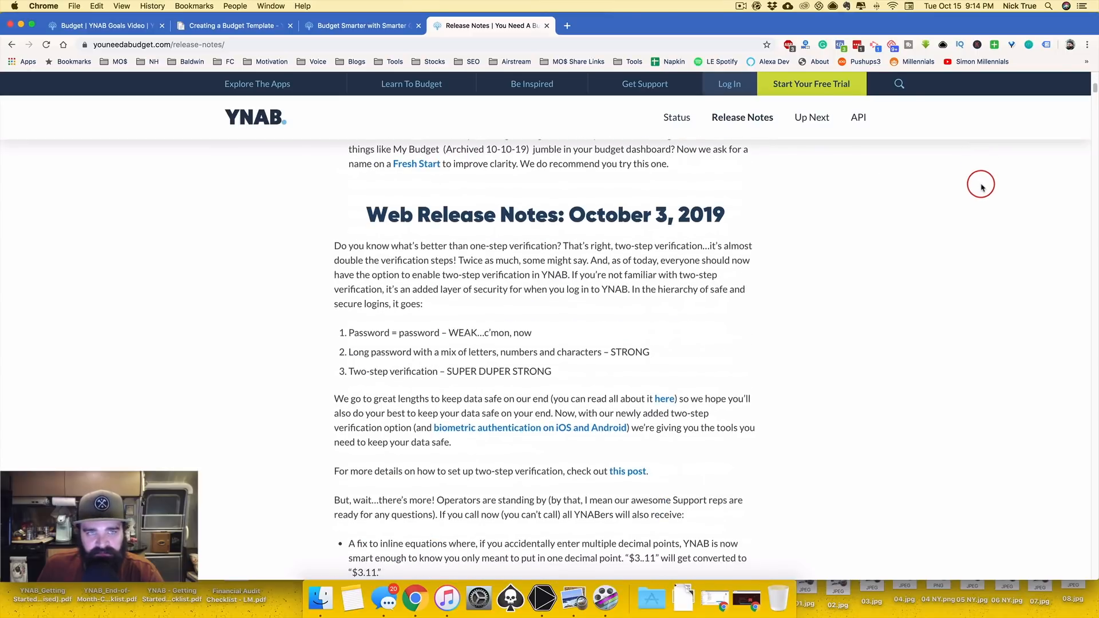
pyautogui.scroll(15, 975, 194)
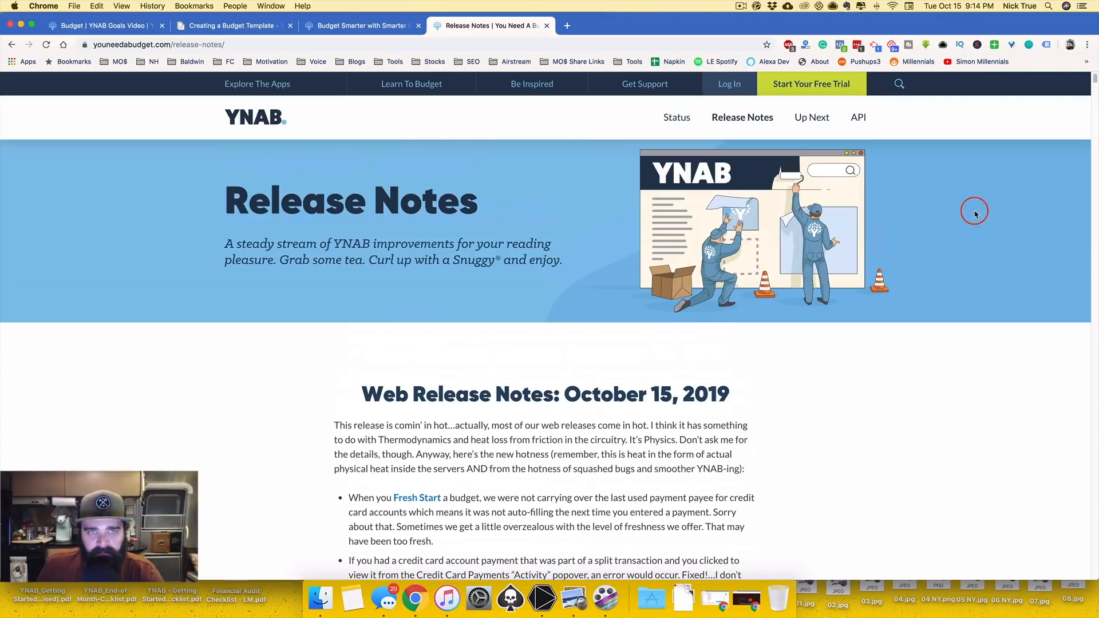
# Look over the Budget Smarter with Smarter Goals blog article and return to the October 2019 budget.
pyautogui.click(394, 27)
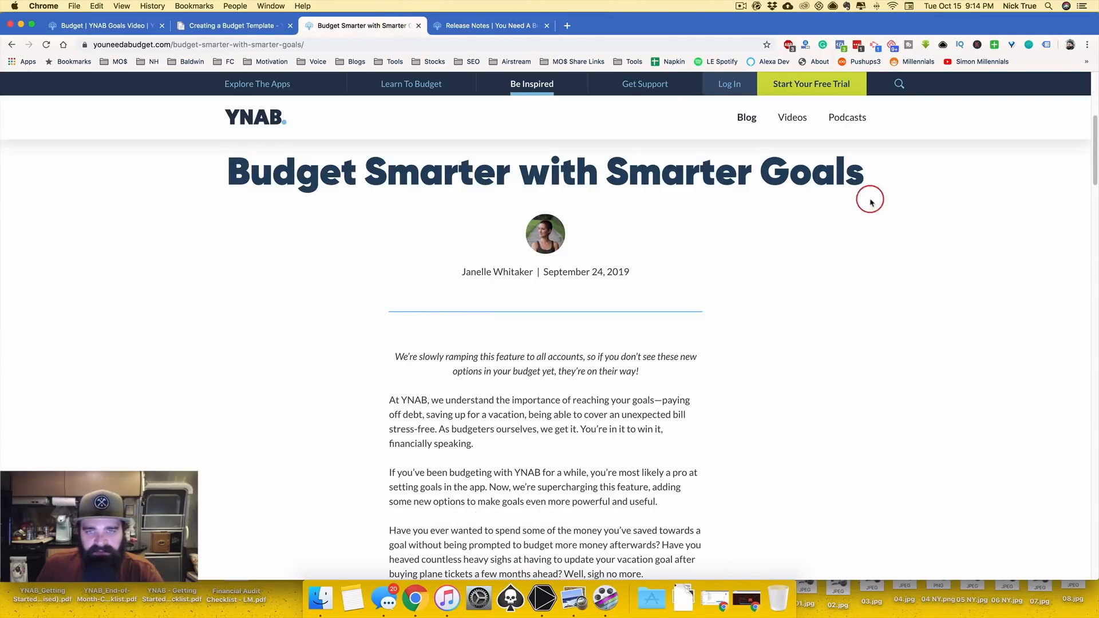
pyautogui.scroll(-2, 1019, 166)
pyautogui.moveTo(1094, 143); pyautogui.dragTo(1047, 87)
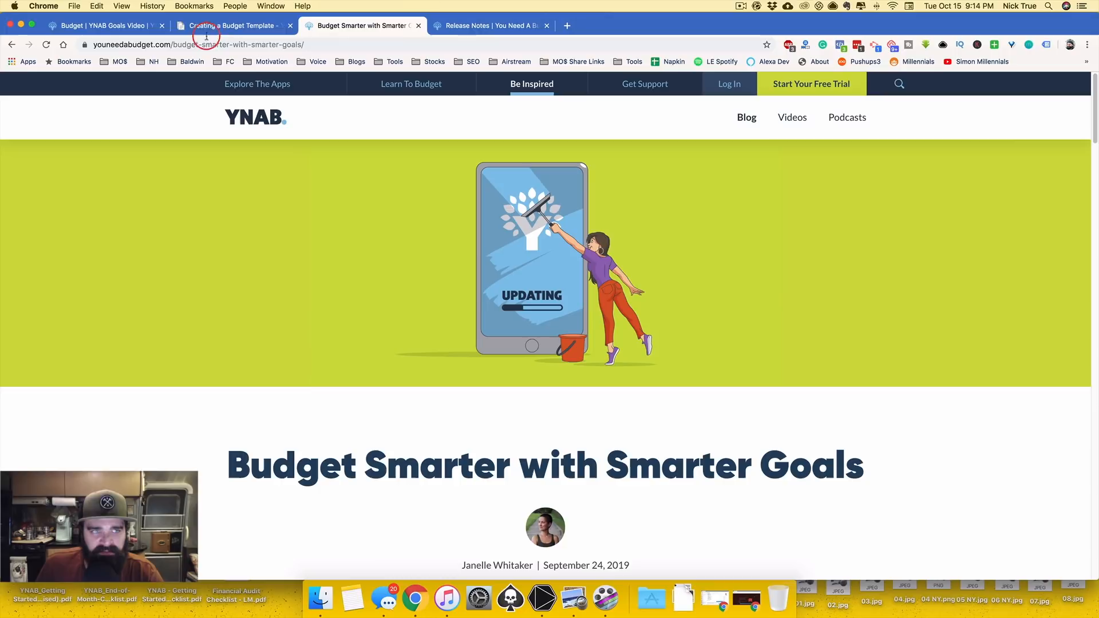
pyautogui.click(117, 25)
# Open the goal of the Fun Spending category directly below Date Night/ Eating Out for editing and display the available goal types.
pyautogui.scroll(-5, 409, 234)
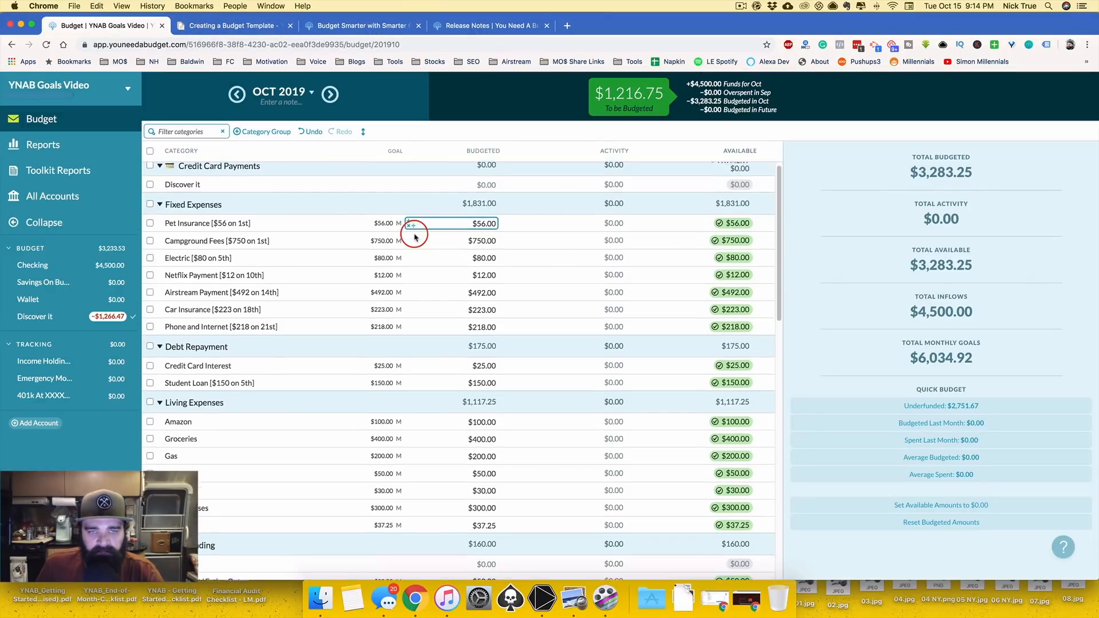
pyautogui.scroll(-3, 415, 234)
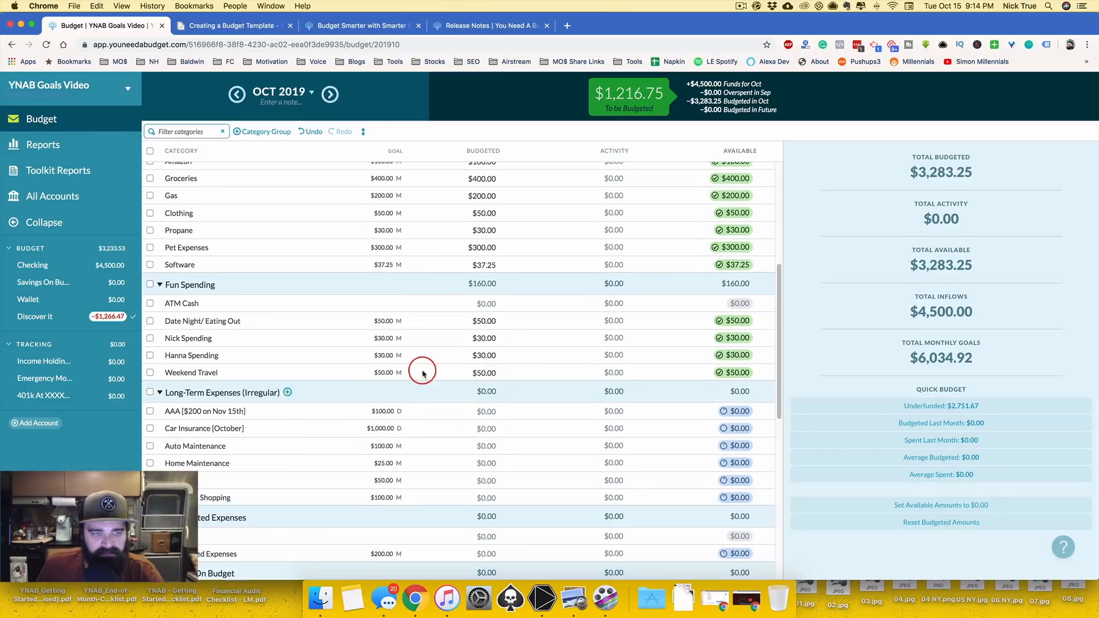
pyautogui.click(421, 339)
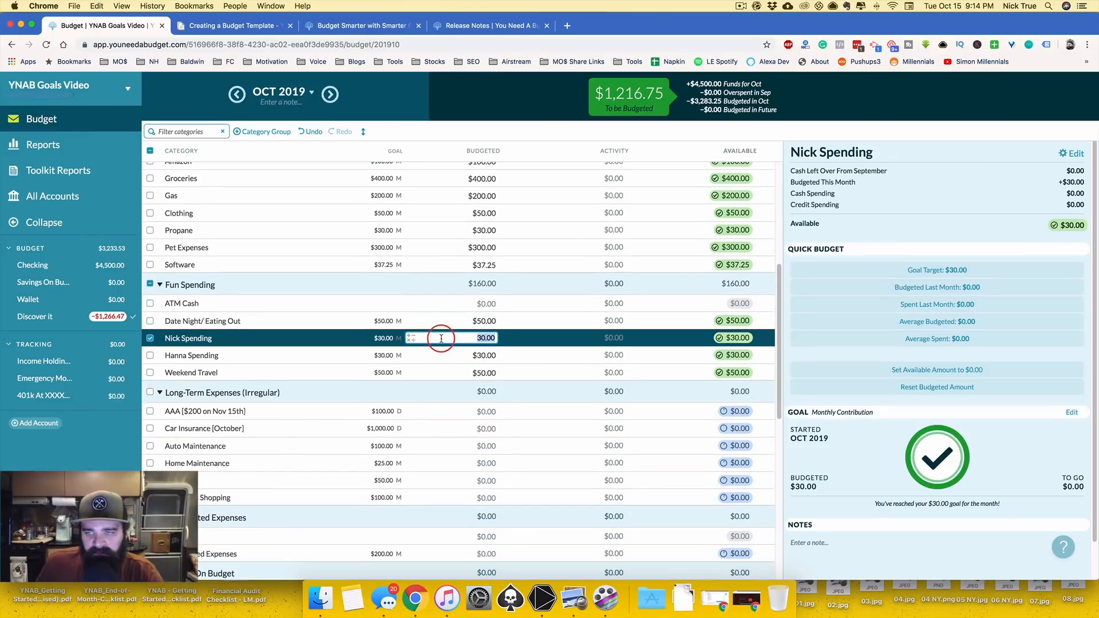
pyautogui.scroll(-1, 438, 327)
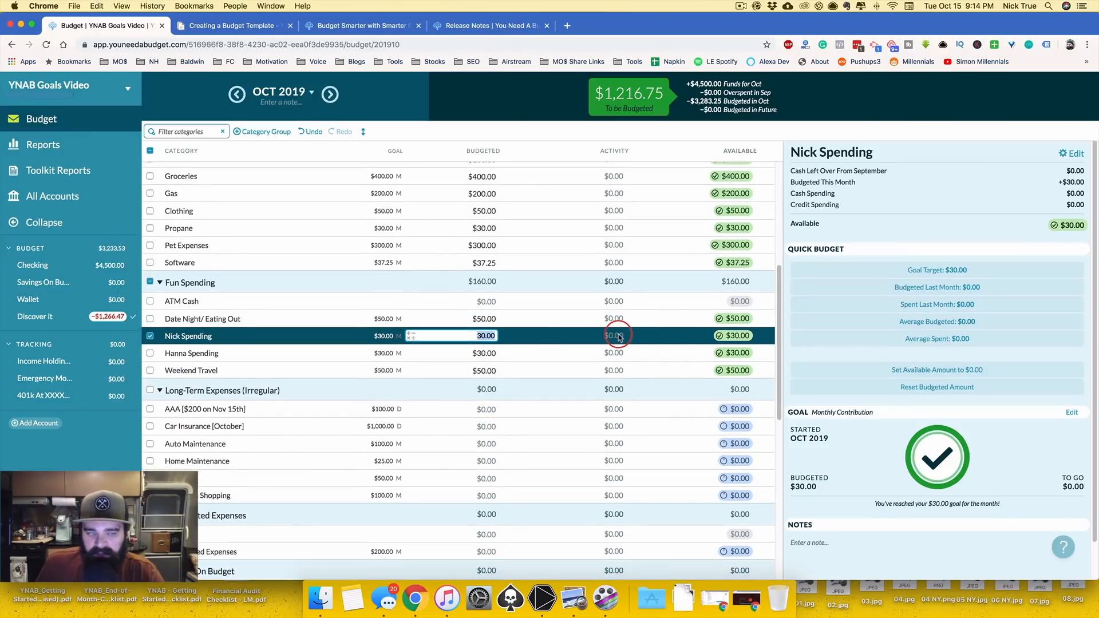
pyautogui.scroll(-2, 810, 320)
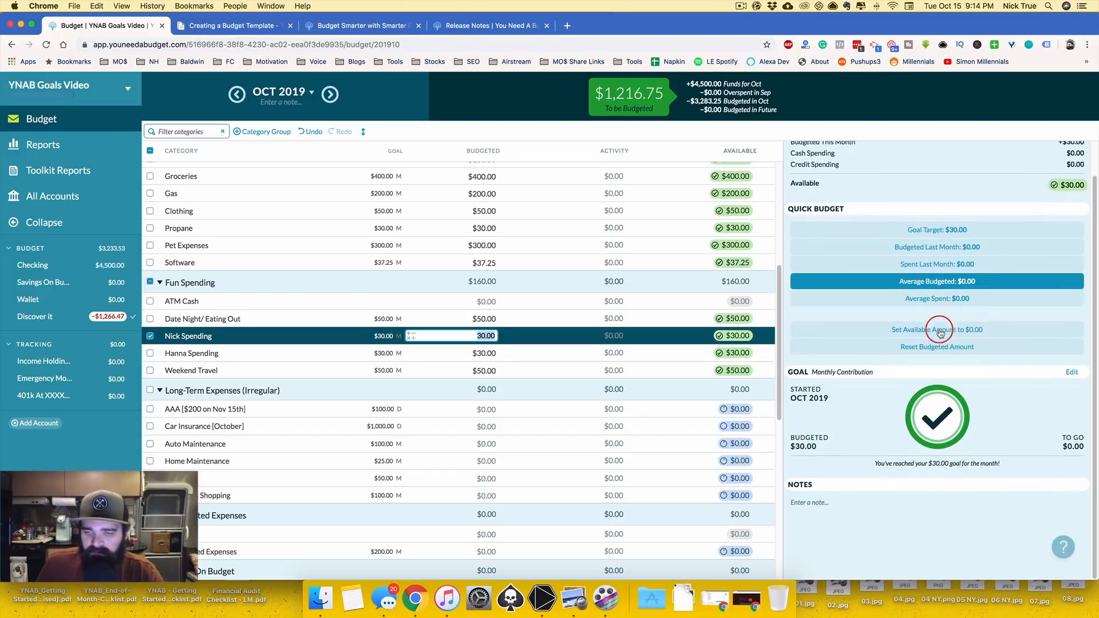
pyautogui.click(1074, 373)
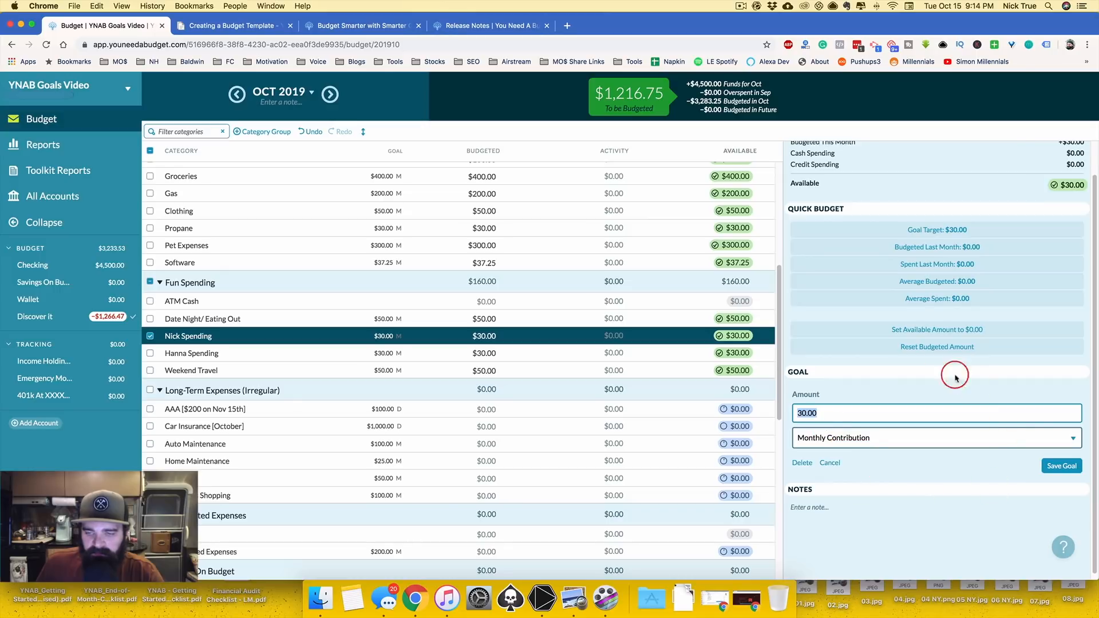
pyautogui.click(890, 438)
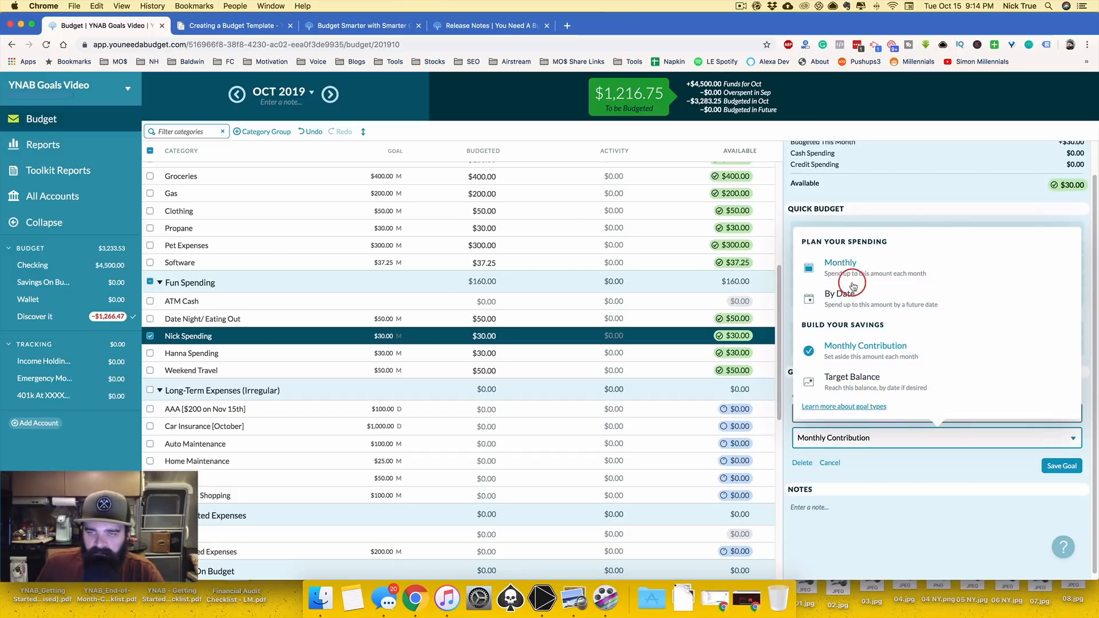
# Skim the Goals help article about goal types down to its related articles and close it.
pyautogui.click(835, 407)
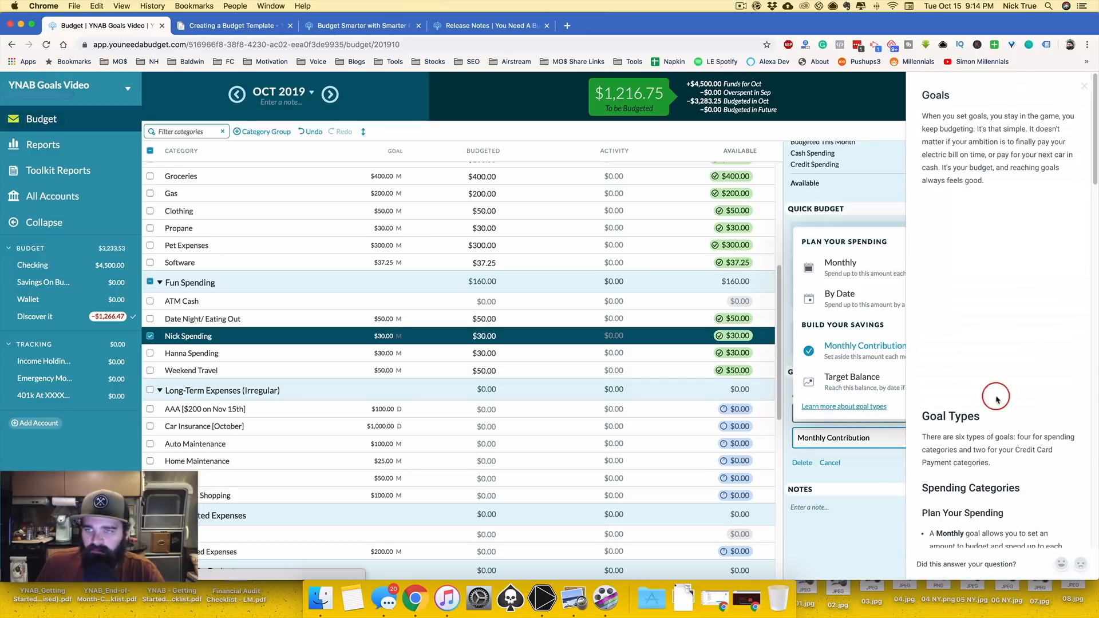
pyautogui.moveTo(1094, 139); pyautogui.dragTo(1093, 512)
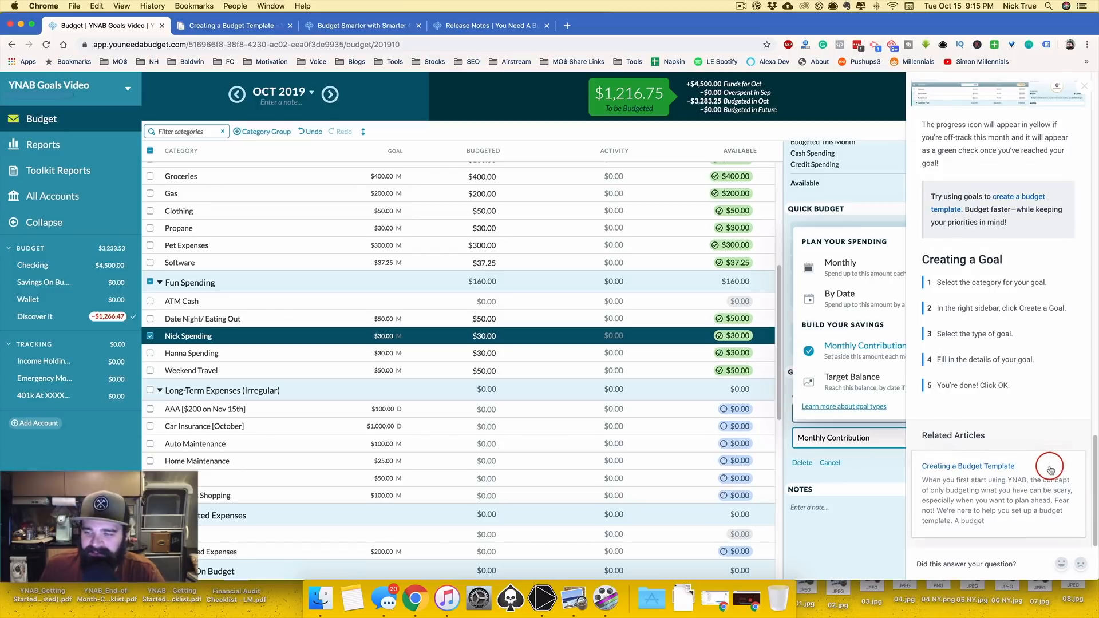
pyautogui.click(1095, 147)
pyautogui.click(1084, 86)
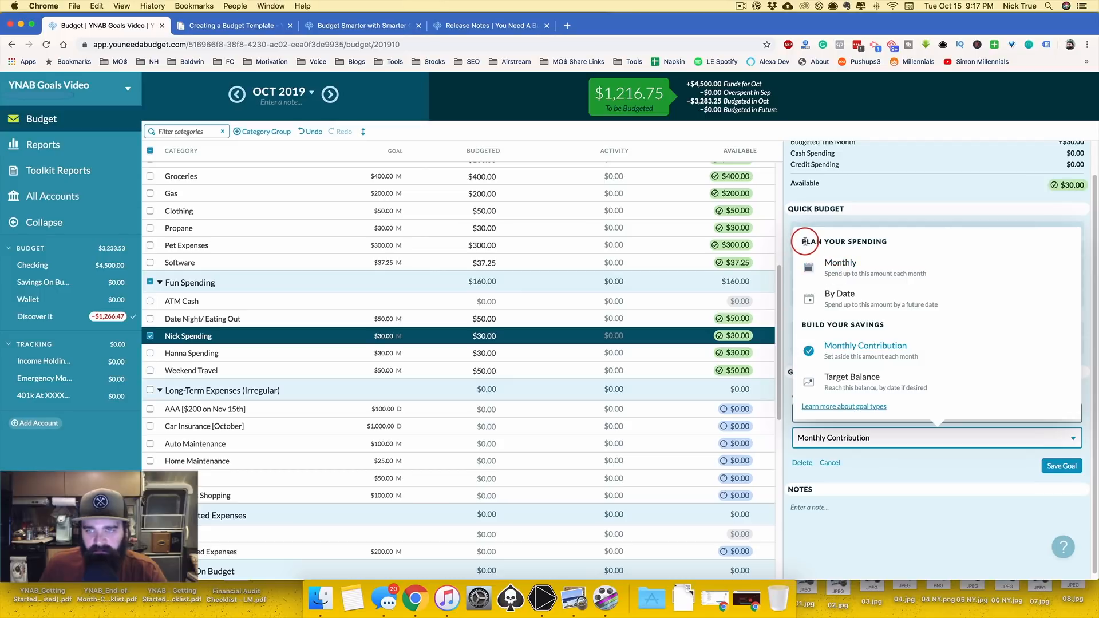
# Compare the Plan Your Spending and Build Your Savings groups of goal types.
pyautogui.moveTo(806, 241); pyautogui.dragTo(875, 240)
pyautogui.moveTo(813, 326); pyautogui.dragTo(867, 326)
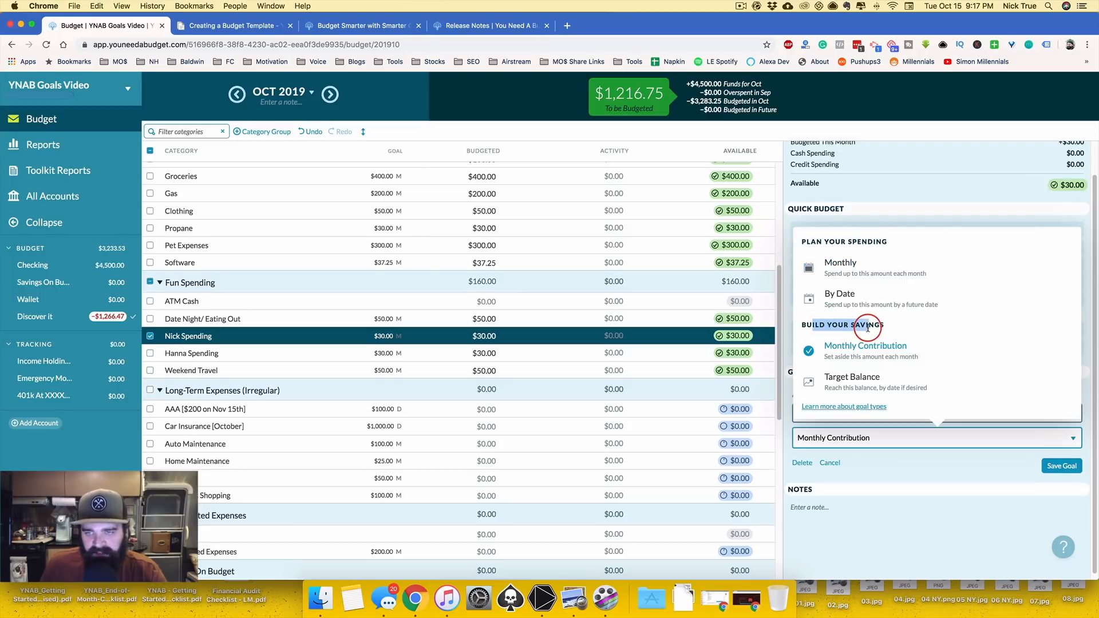
pyautogui.moveTo(836, 241); pyautogui.dragTo(876, 240)
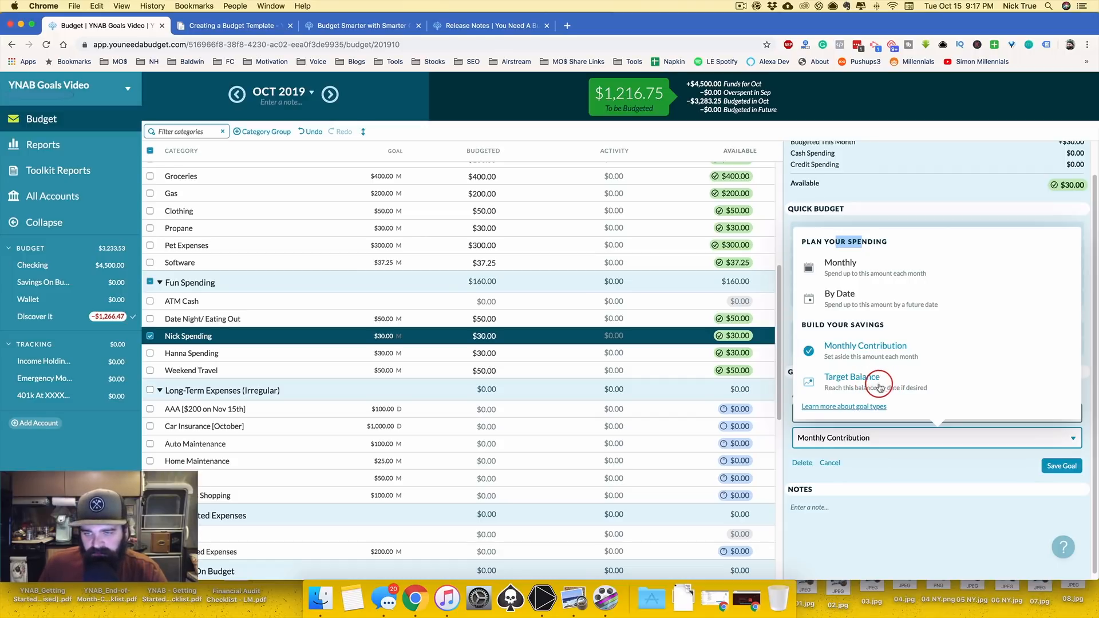
# Try the Target Balance goal type with and without its By Date option, and reopen the goal type choices.
pyautogui.click(848, 379)
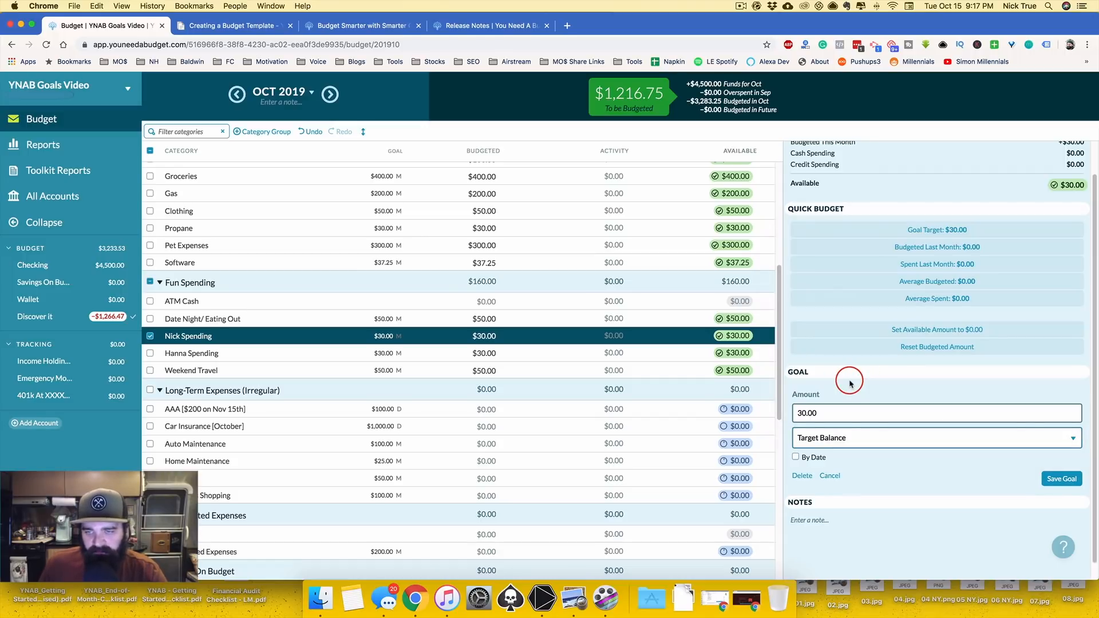
pyautogui.click(812, 458)
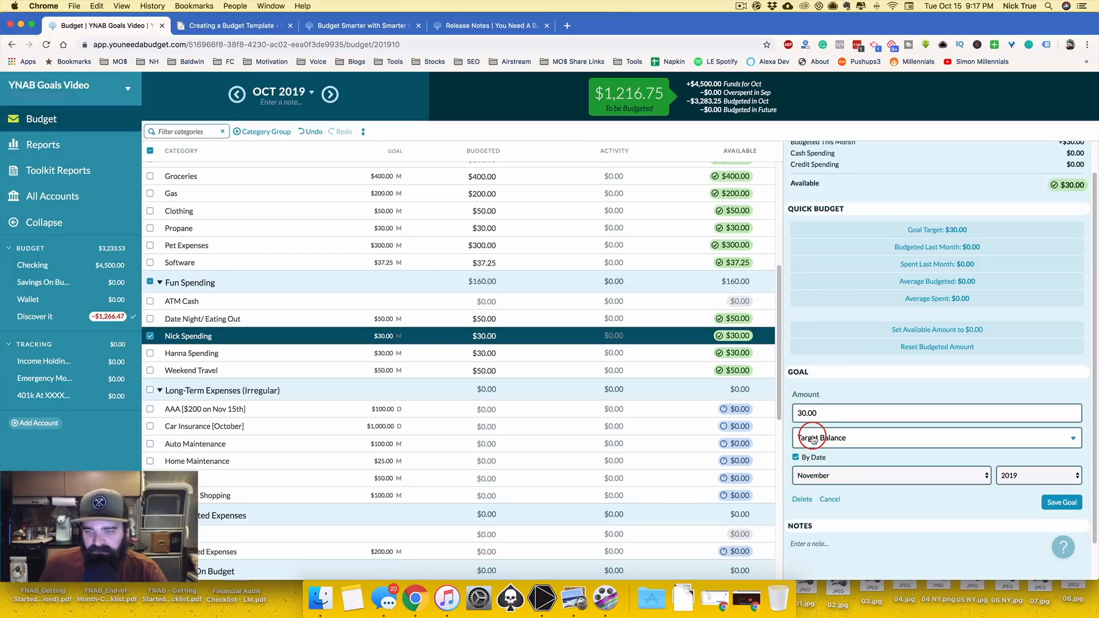
pyautogui.click(815, 458)
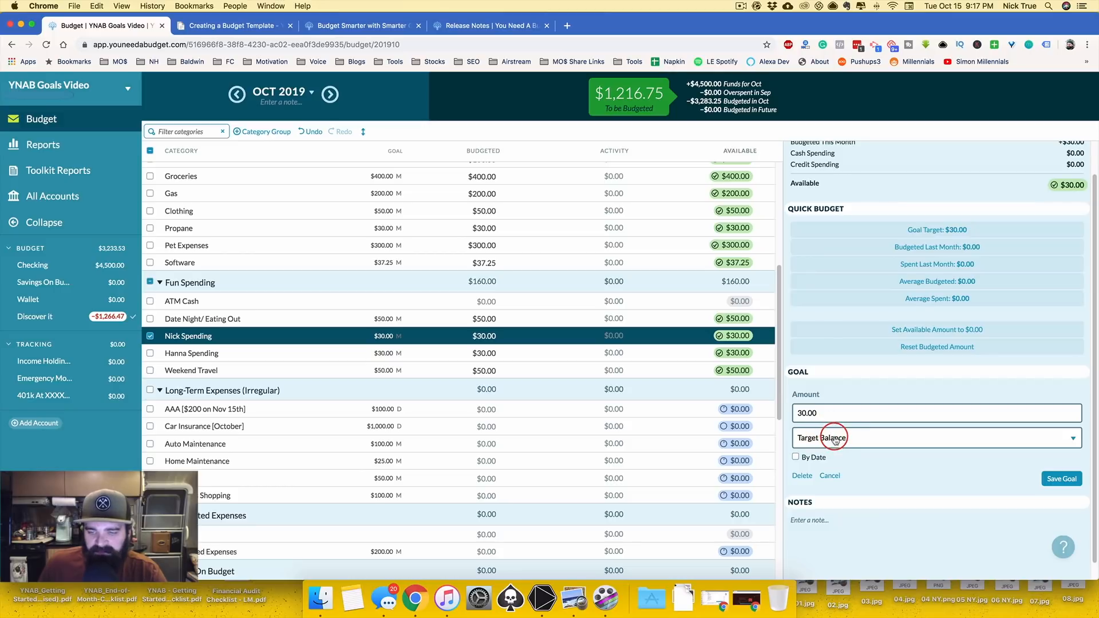
pyautogui.click(834, 439)
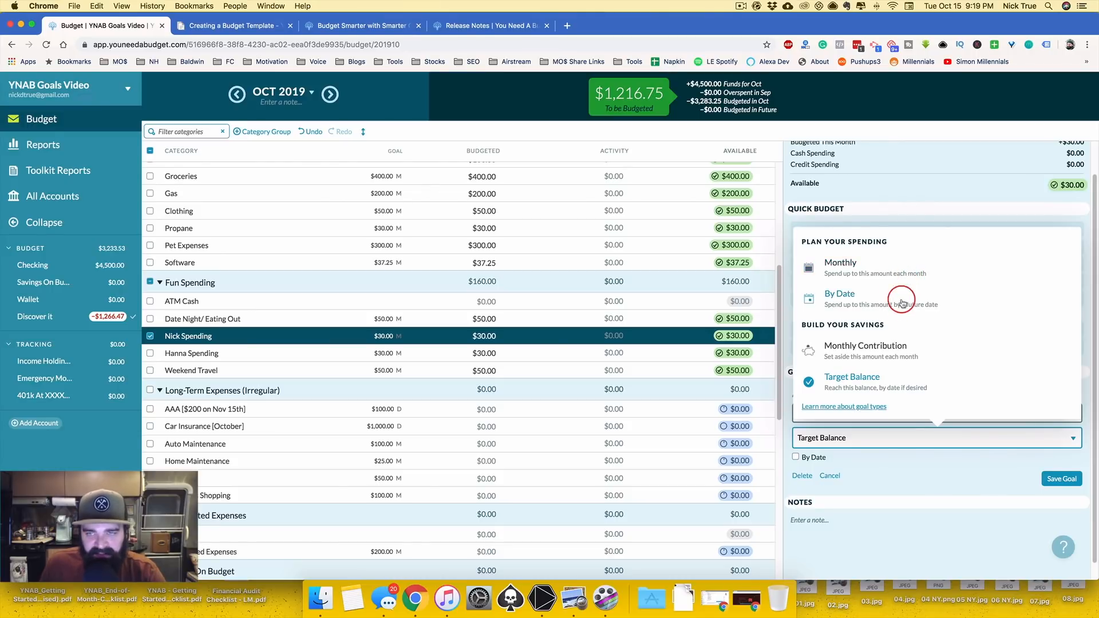
# Switch to the YNAB Goals Decision Tree PDF in Preview, examine the questions leading to each goal type, and return to the budget in Chrome.
pyautogui.hotkey('ctrl', 'Up')
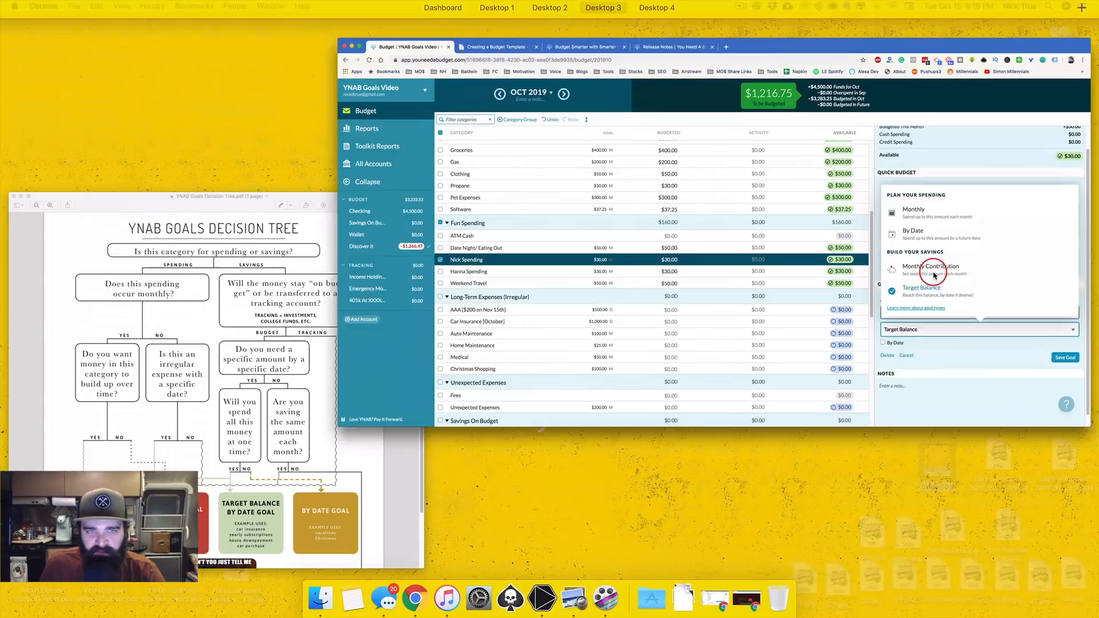
pyautogui.click(232, 342)
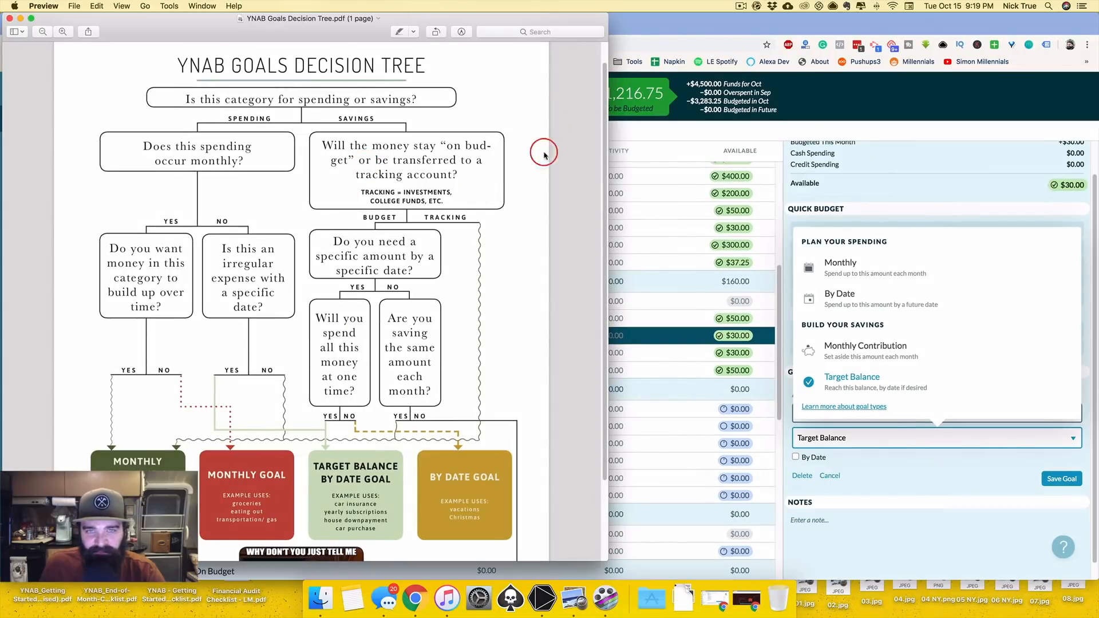
pyautogui.scroll(2, 501, 189)
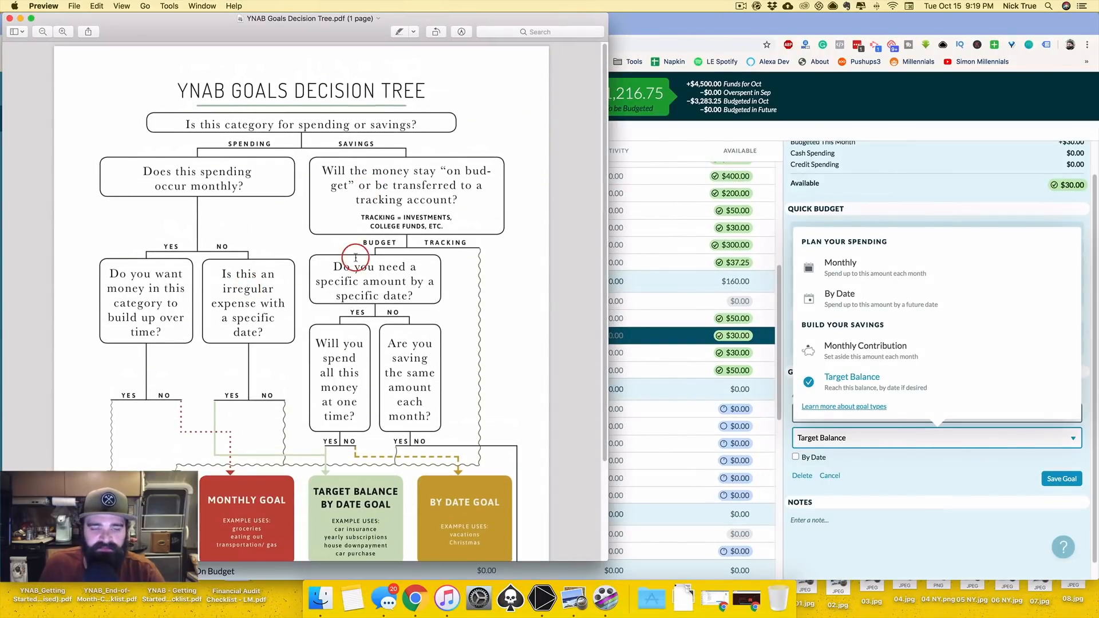
pyautogui.scroll(-1, 529, 189)
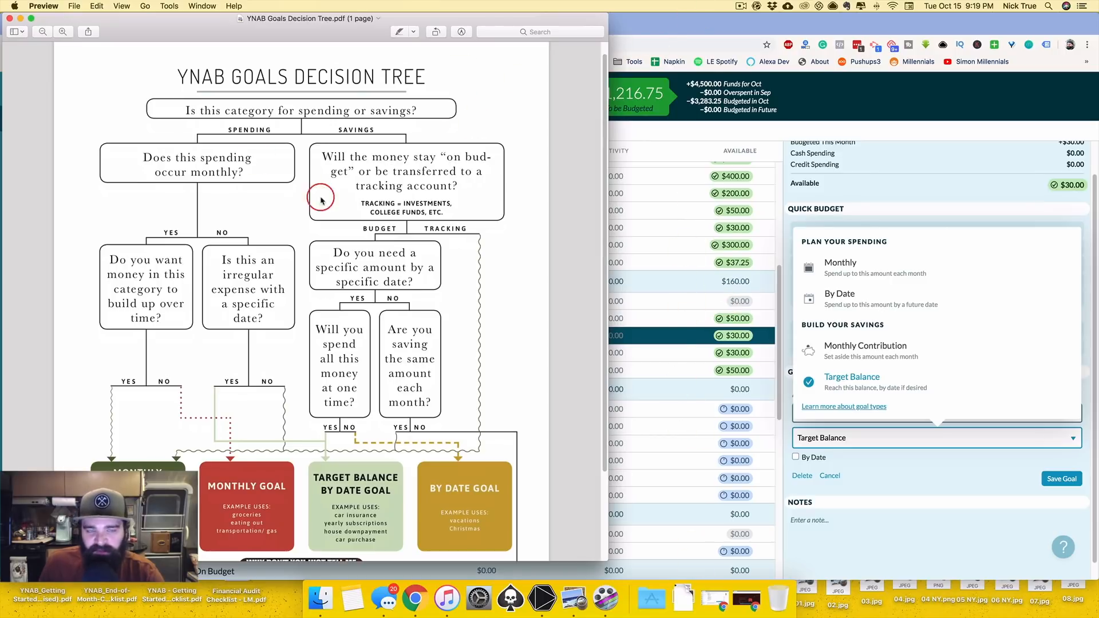
pyautogui.click(677, 35)
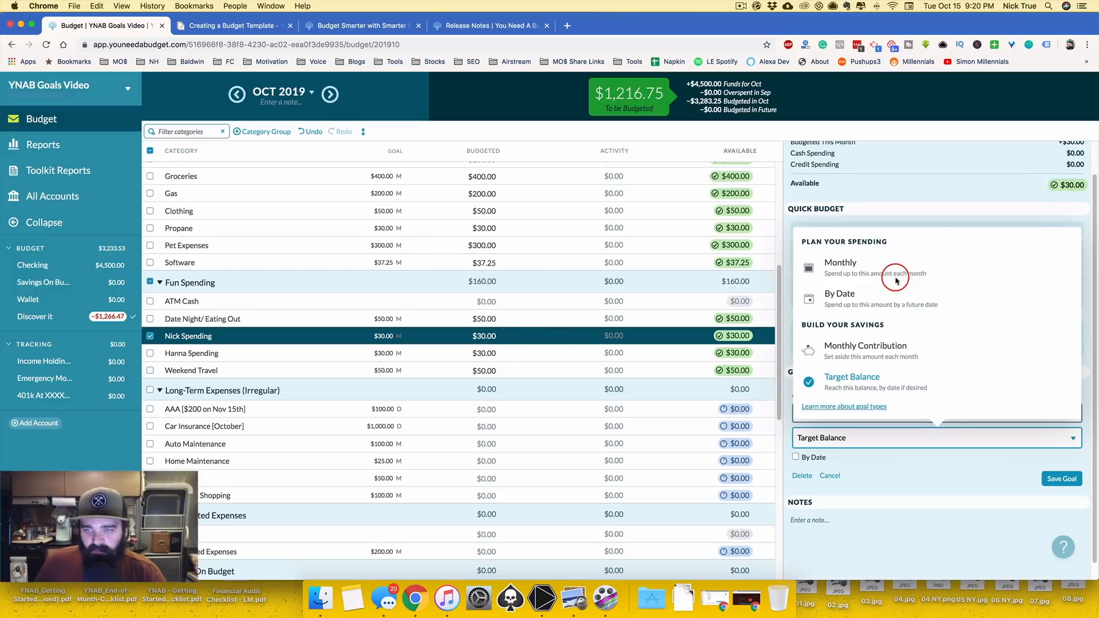
# Set the selected category's goal type to Monthly Contribution, save the goal, and check its goal status.
pyautogui.click(865, 350)
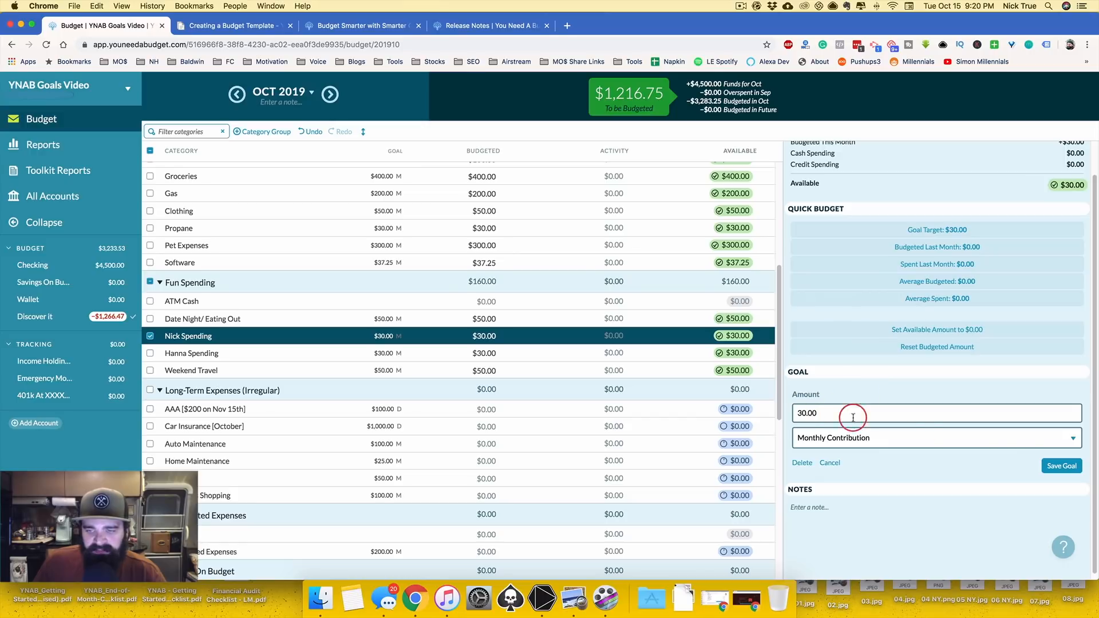
pyautogui.click(1052, 465)
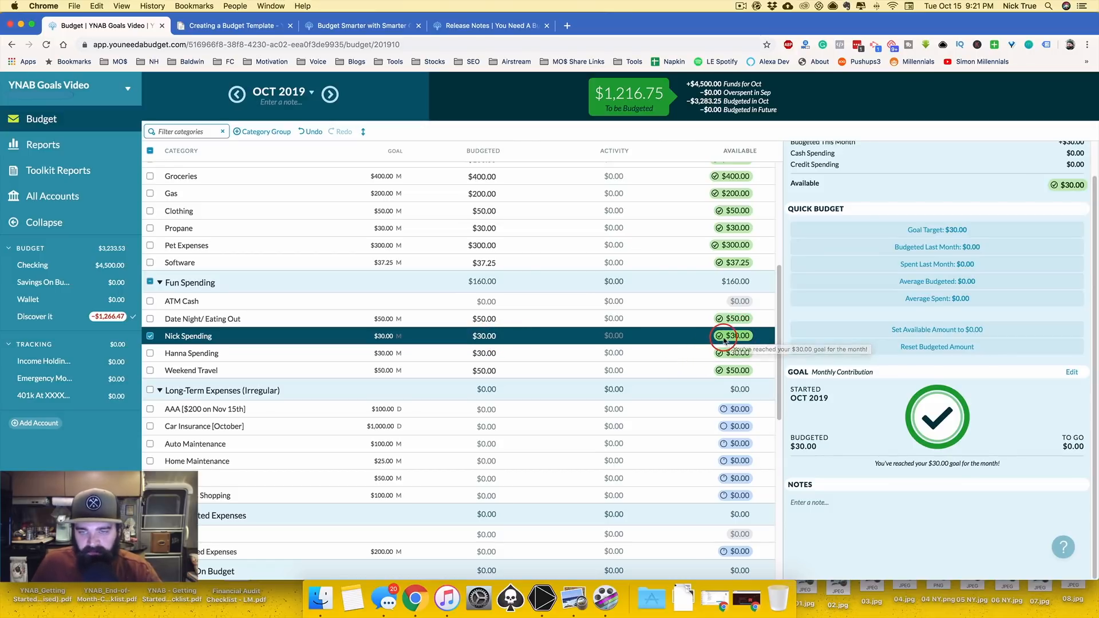
pyautogui.moveTo(718, 341)
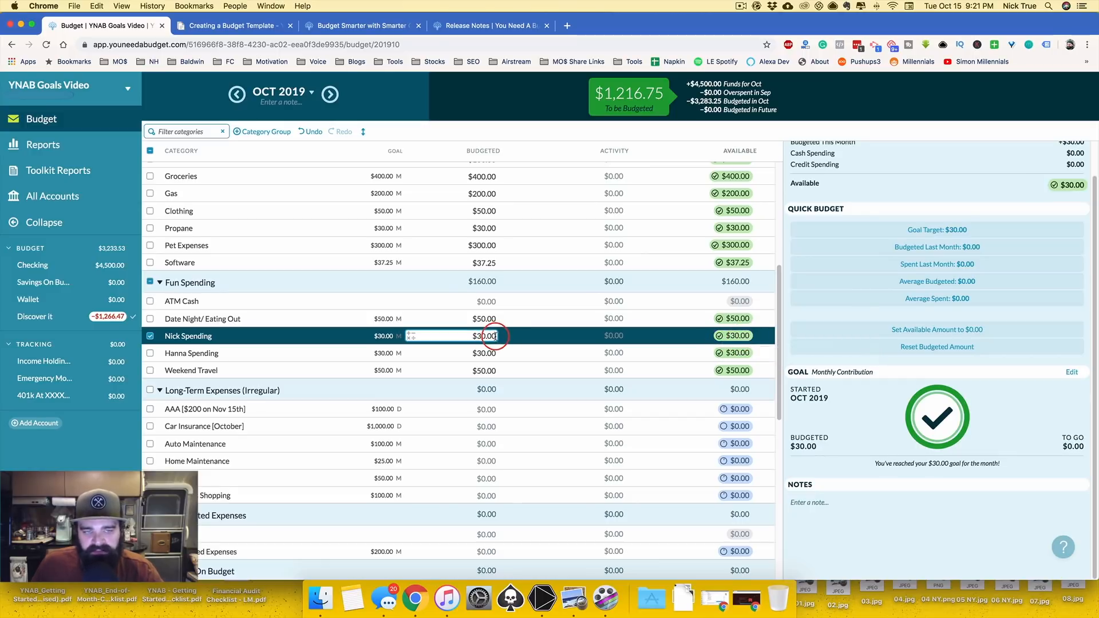
# Change the Groceries goal in Living Expenses to the Monthly spending type and save it.
pyautogui.scroll(1, 518, 366)
pyautogui.click(498, 219)
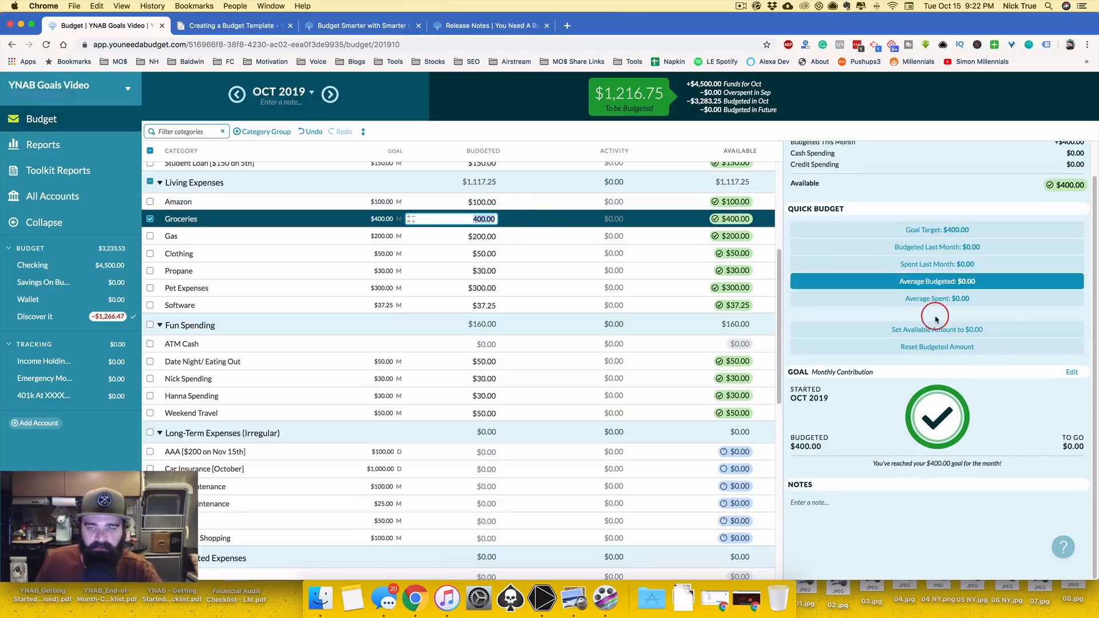
pyautogui.click(1071, 371)
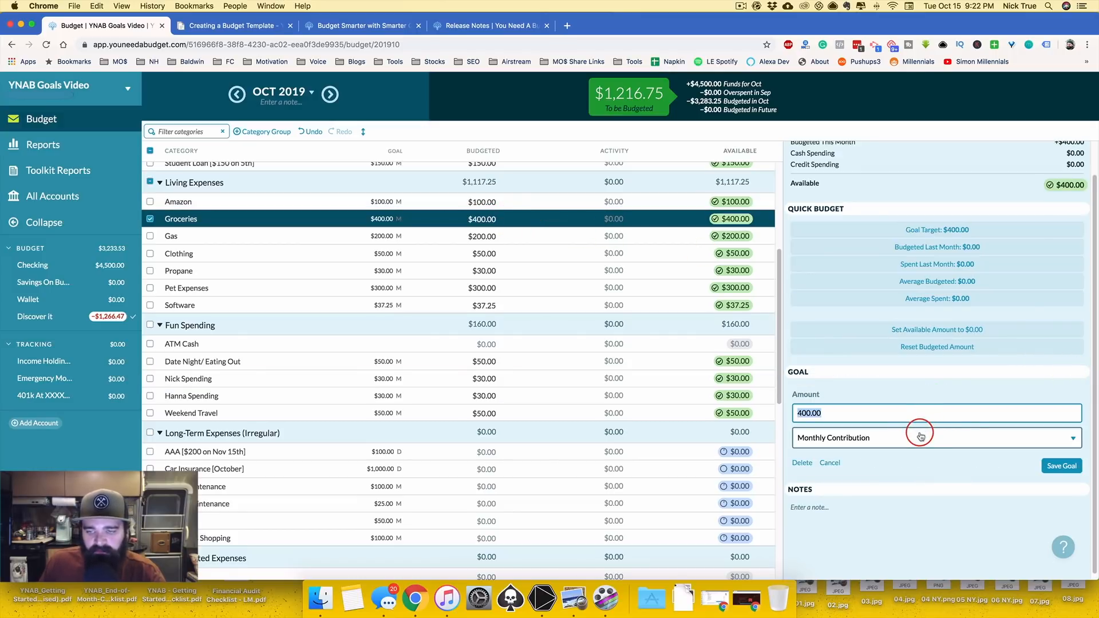
pyautogui.click(920, 437)
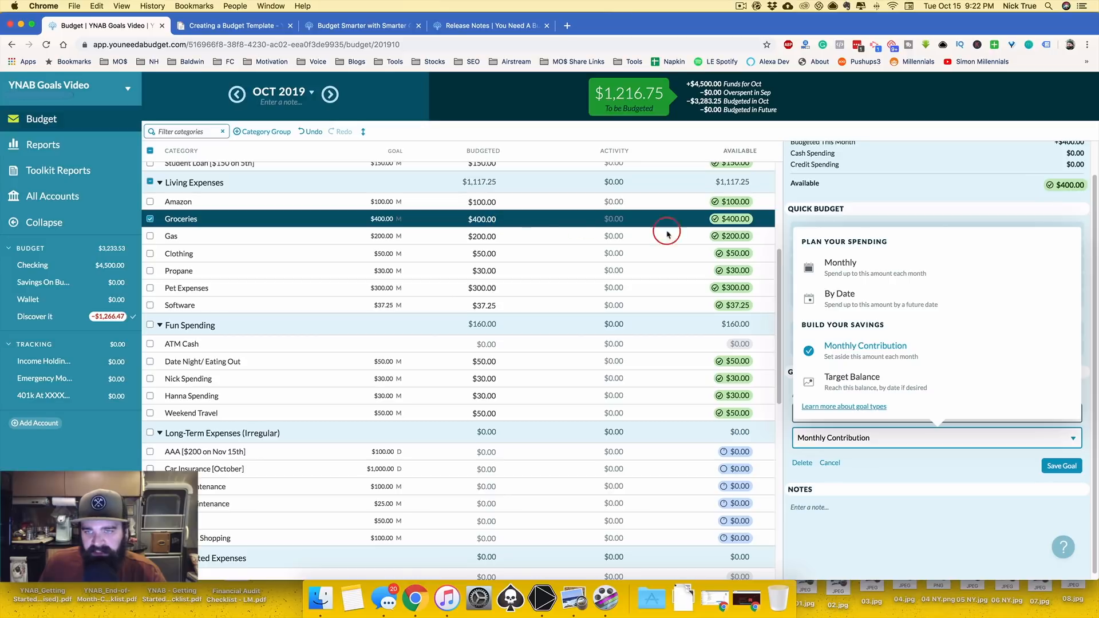
pyautogui.click(836, 269)
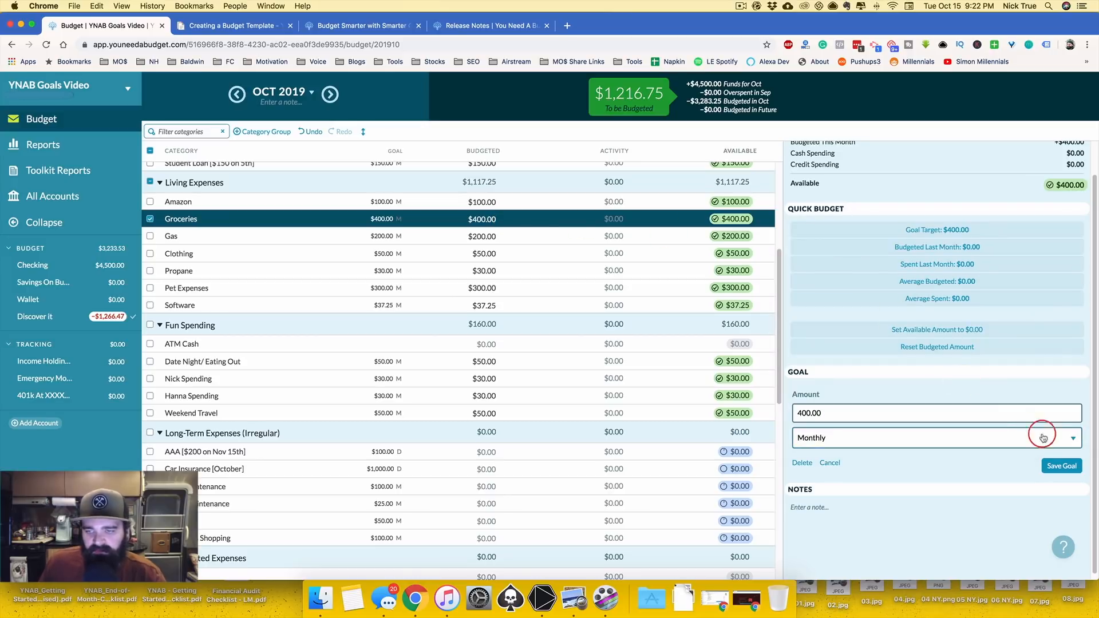
pyautogui.click(1066, 465)
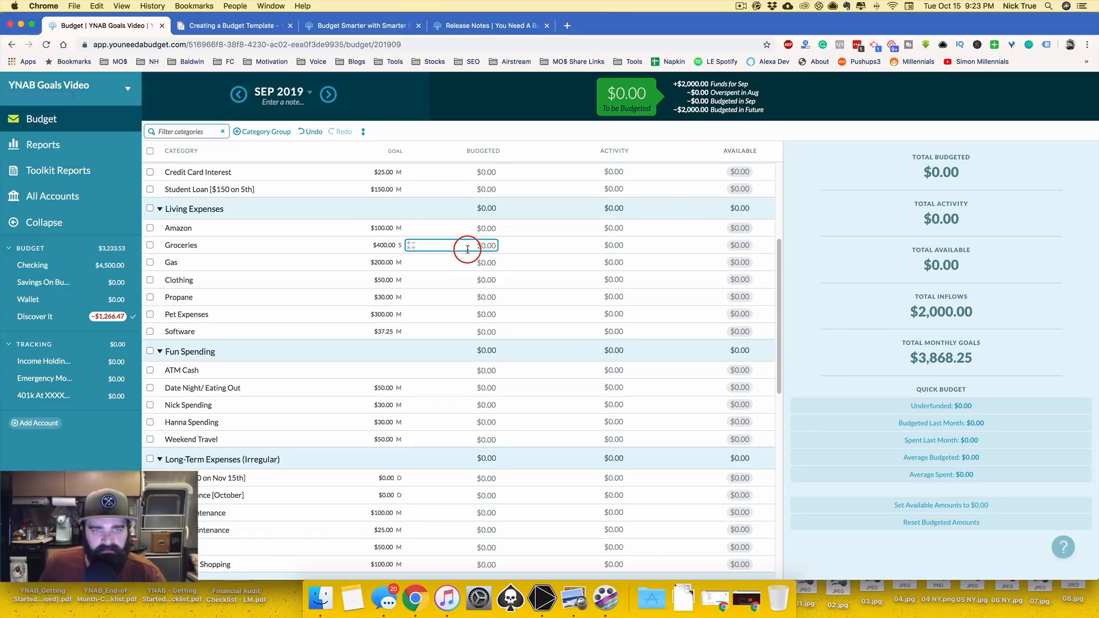
# Budget $400 for Groceries in September 2019.
pyautogui.click(456, 246)
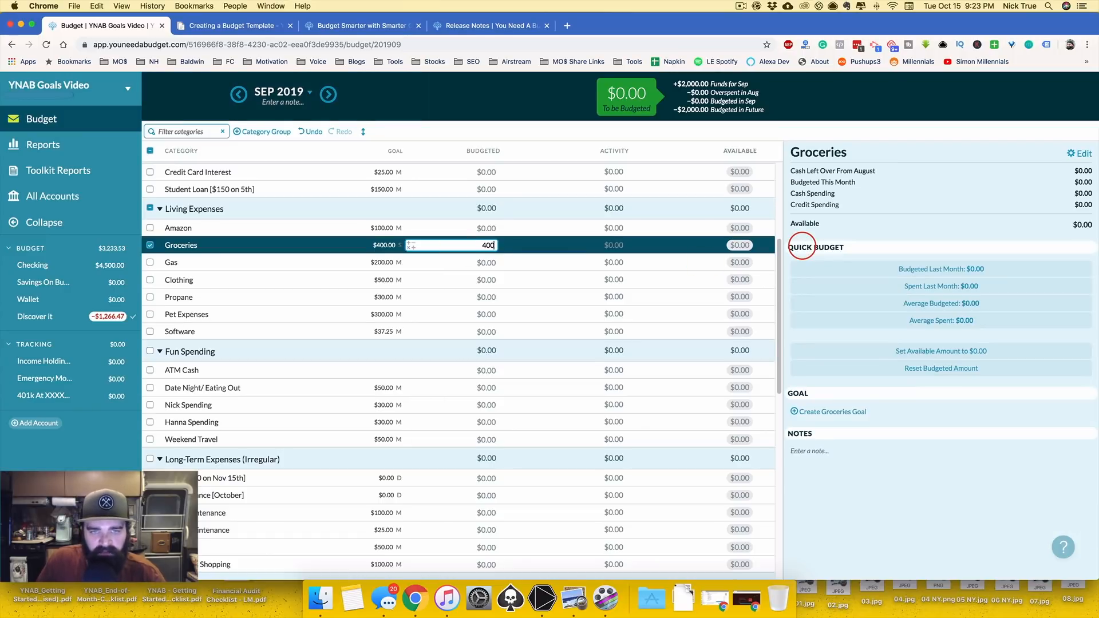
pyautogui.press('Return')
# Record a 350 Walmart outflow dated 09/30/2019 under Living Expenses: Groceries in the Checking account, and return to the September Groceries row.
pyautogui.click(86, 265)
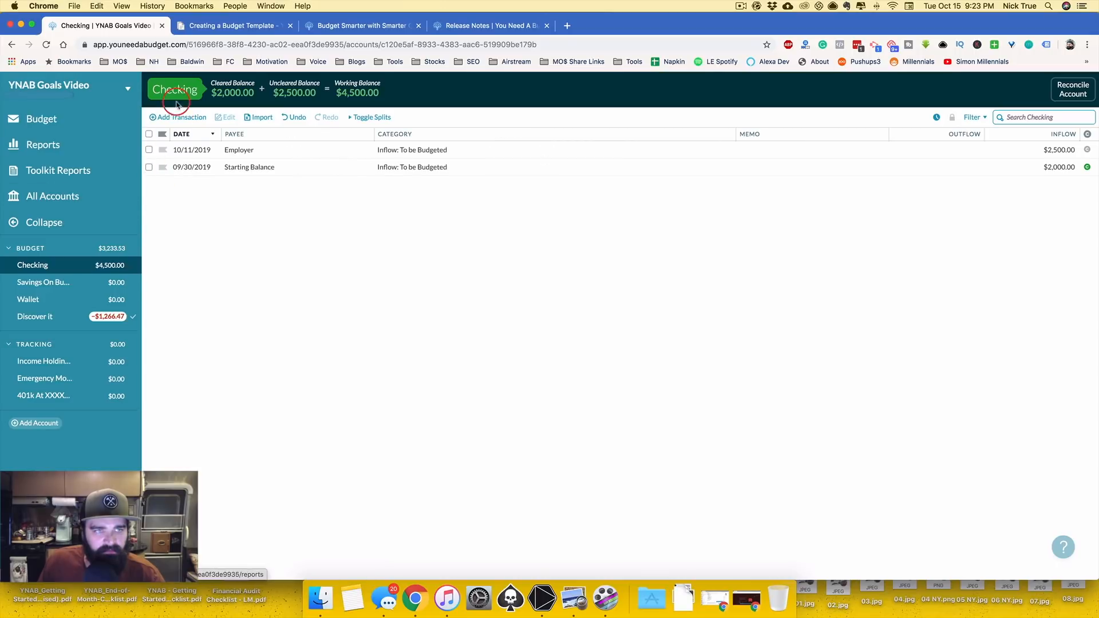
pyautogui.click(177, 116)
pyautogui.click(167, 181)
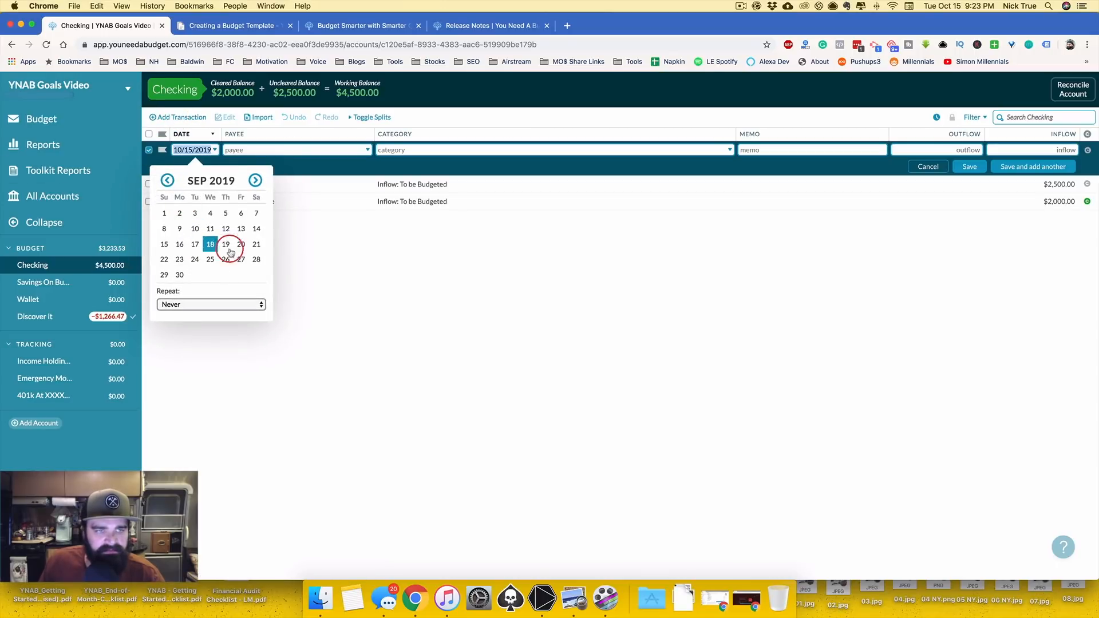
pyautogui.click(181, 275)
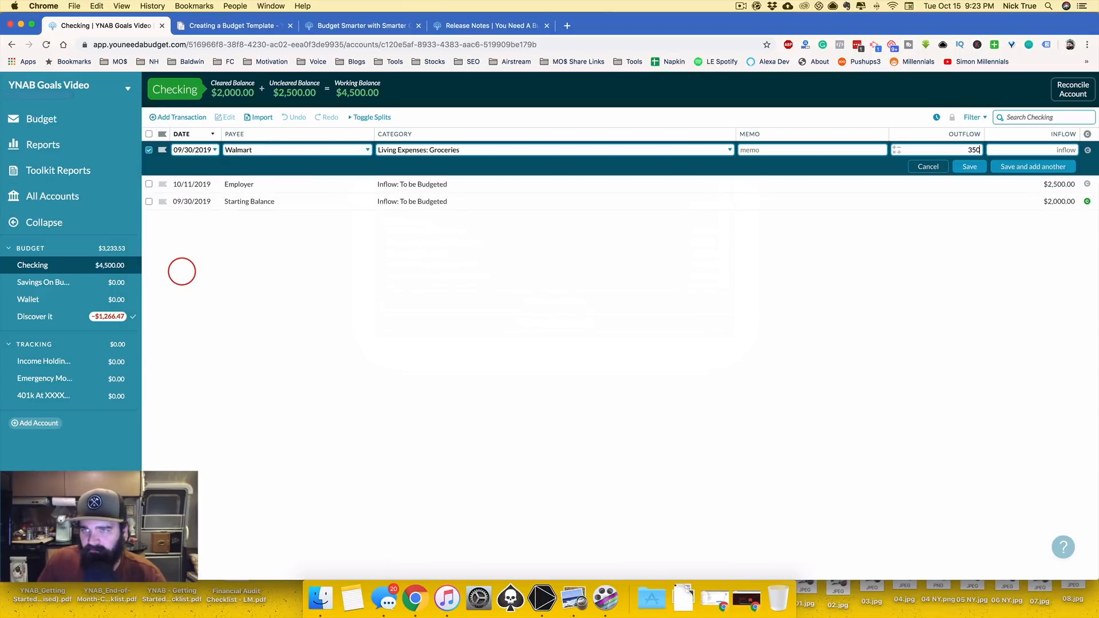
pyautogui.press('Return')
pyautogui.click(41, 119)
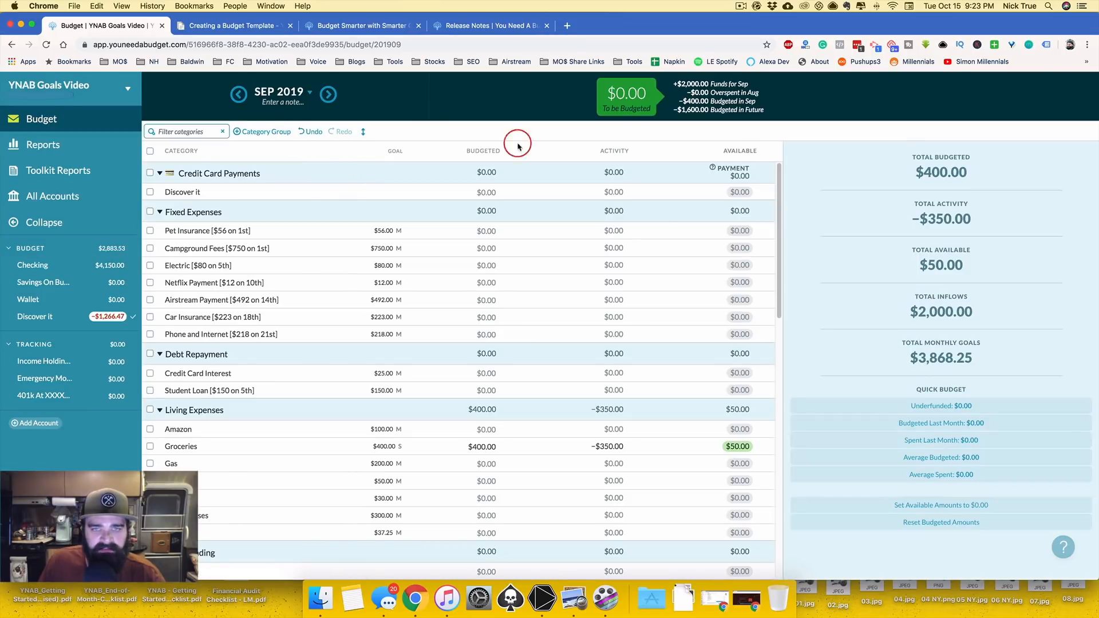
pyautogui.moveTo(776, 216); pyautogui.dragTo(780, 272)
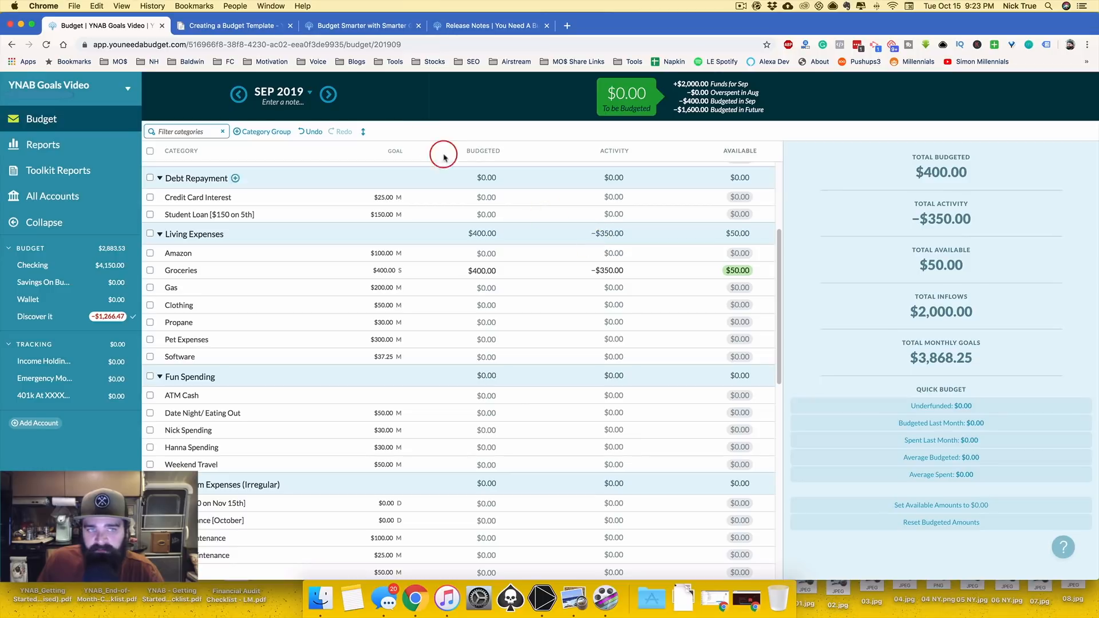
# Move to the October 2019 budget and clear the amount budgeted for Groceries.
pyautogui.click(331, 95)
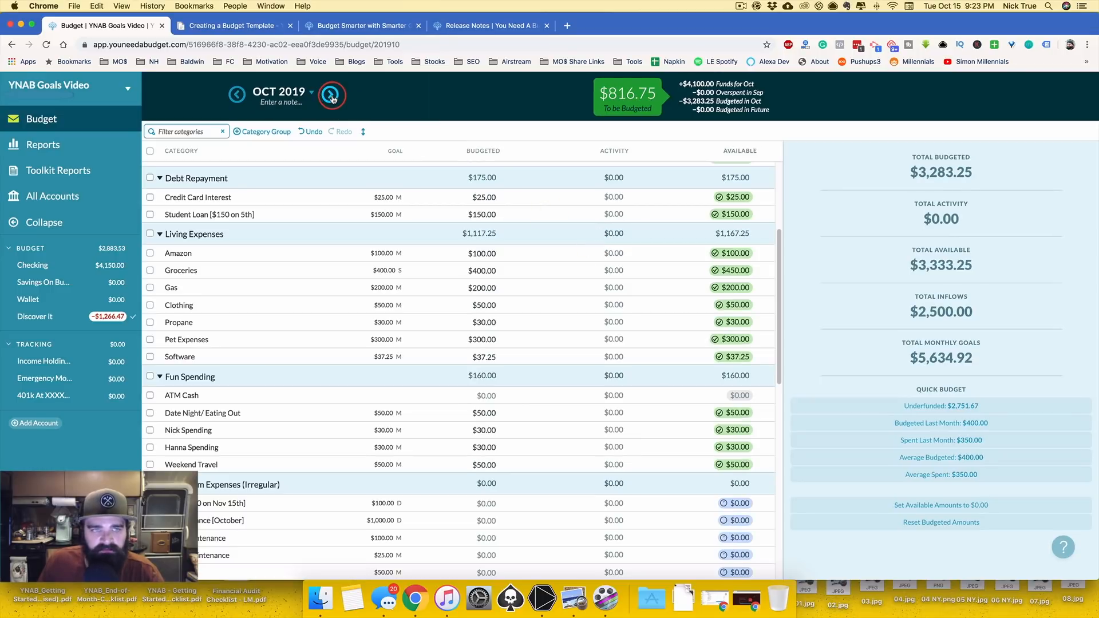
pyautogui.click(552, 272)
pyautogui.press('BackSpace')
pyautogui.press('Return')
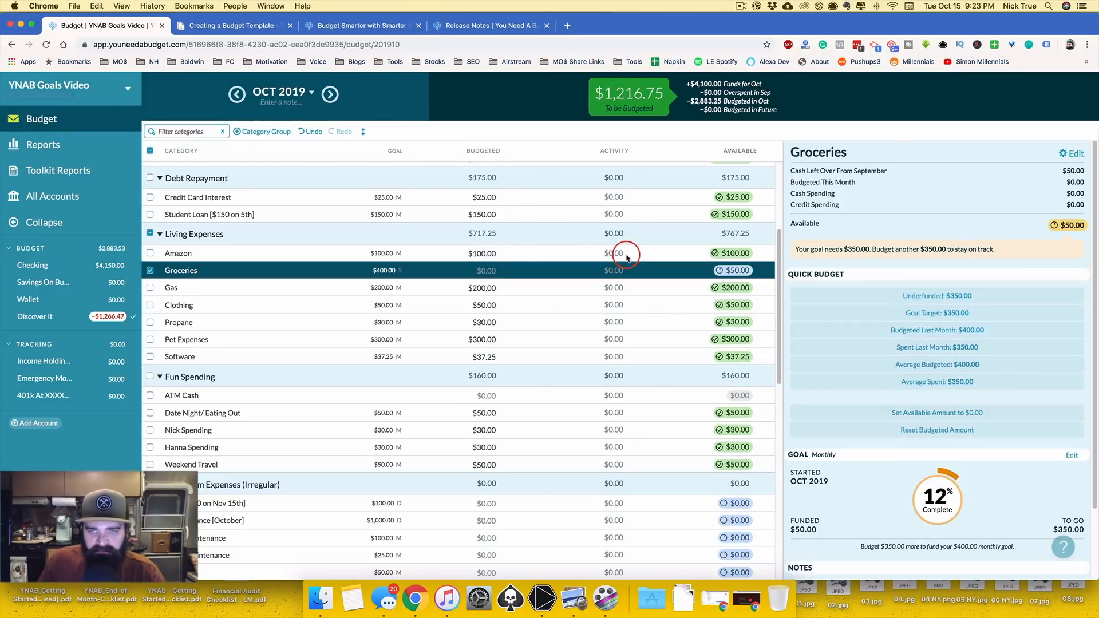
pyautogui.click(150, 271)
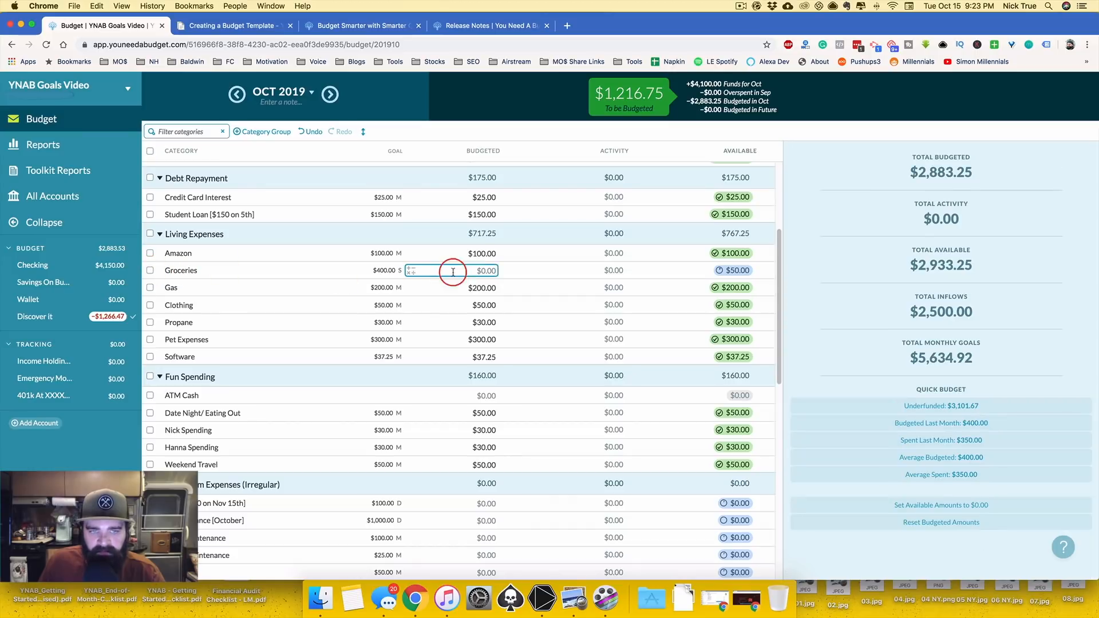
# Review the Groceries goal's monthly funding note and budget $350 for Groceries in October 2019.
pyautogui.click(542, 272)
pyautogui.scroll(-3, 991, 287)
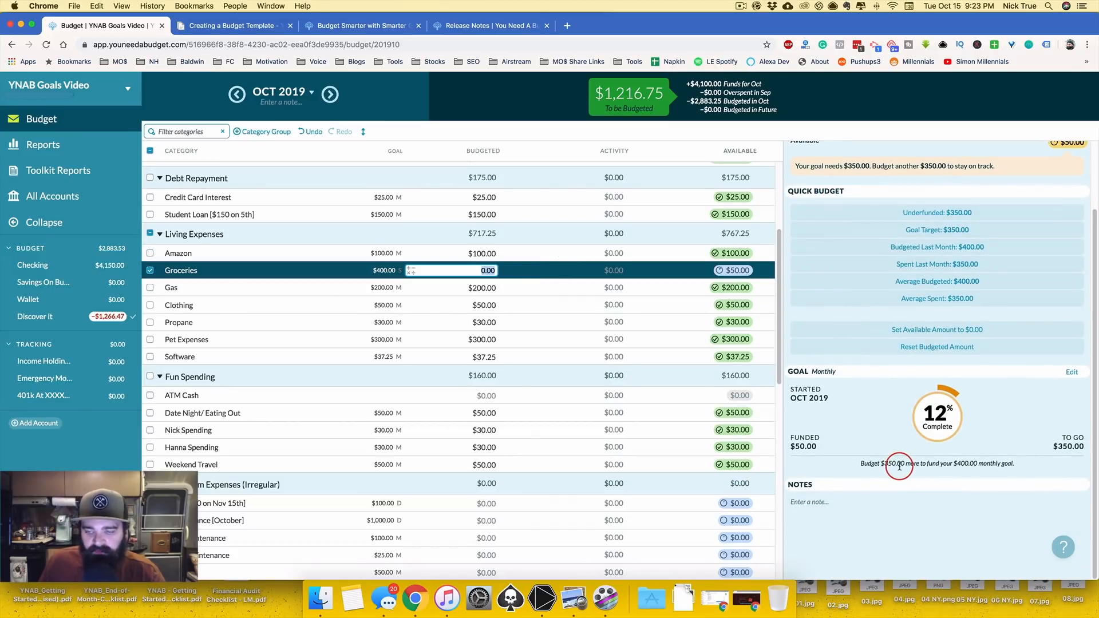
pyautogui.moveTo(952, 464); pyautogui.dragTo(1009, 464)
pyautogui.click(486, 270)
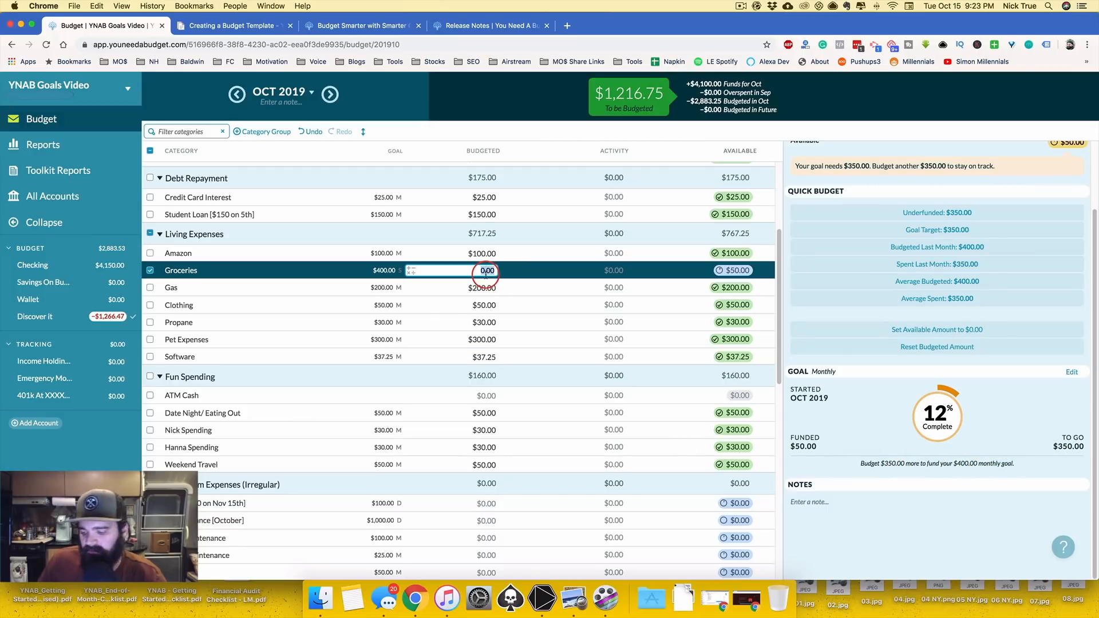
pyautogui.press('Return')
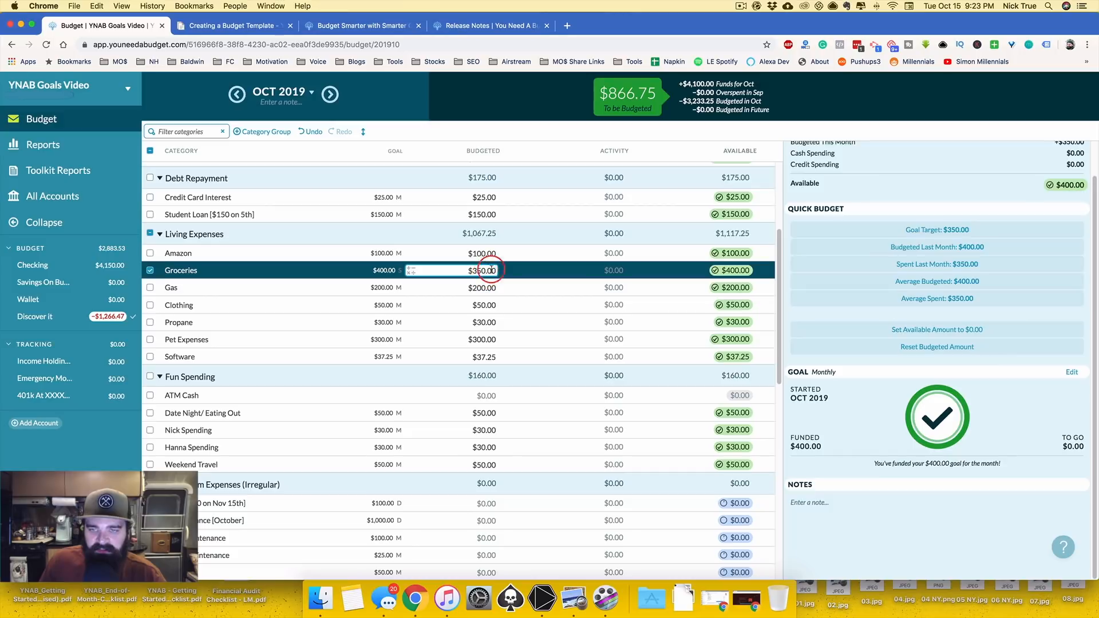
pyautogui.click(150, 270)
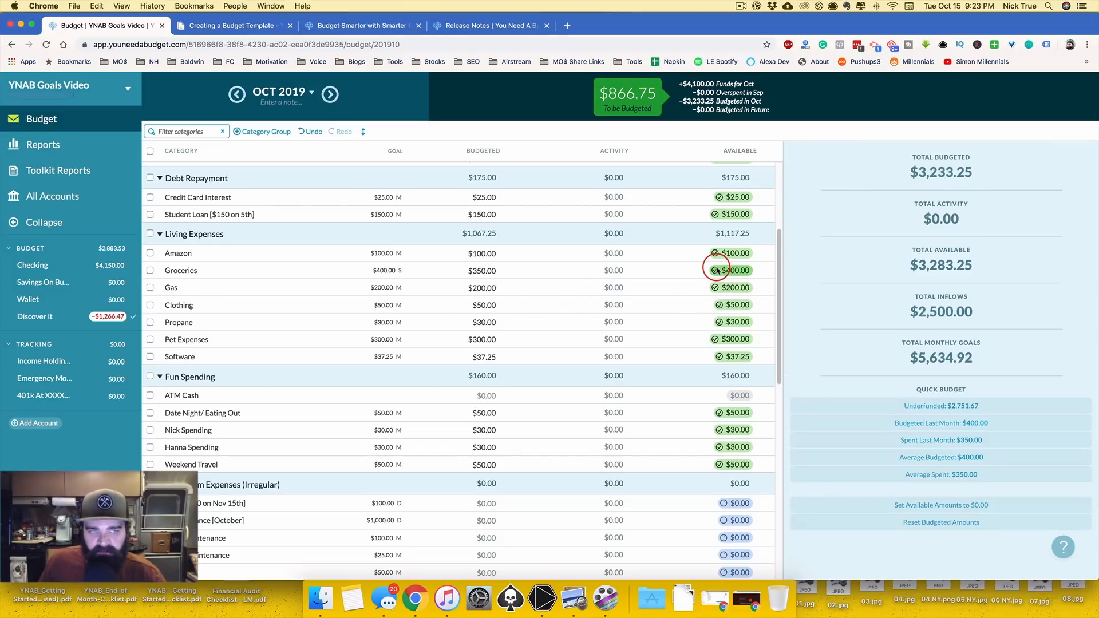
# Change the October Groceries goal type to Monthly Contribution, save it, and deselect the category.
pyautogui.click(682, 274)
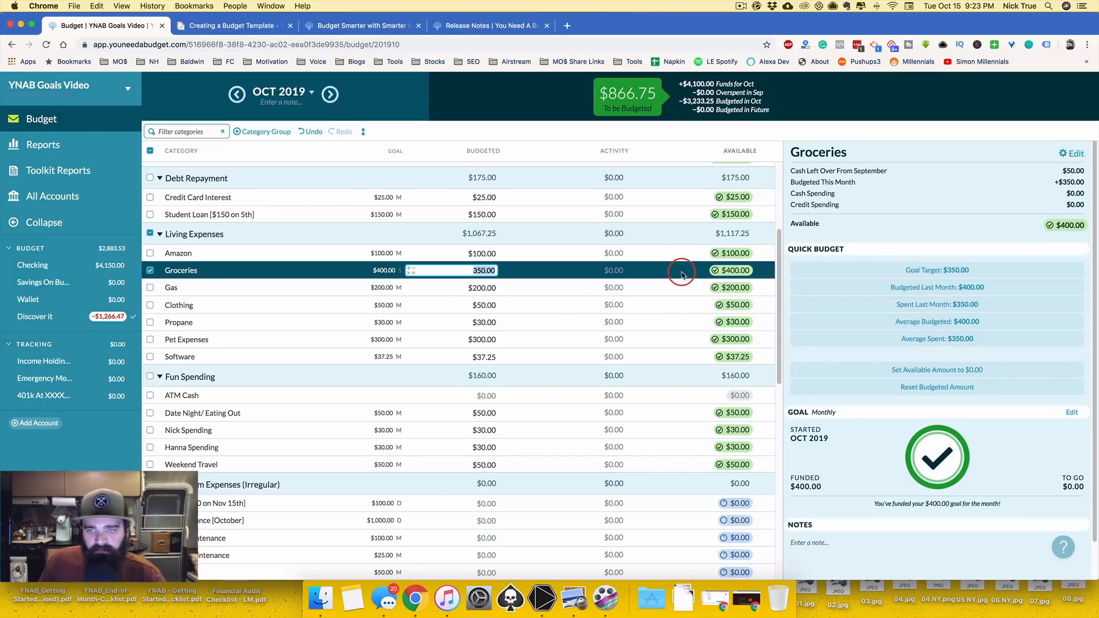
pyautogui.click(1069, 412)
pyautogui.click(851, 478)
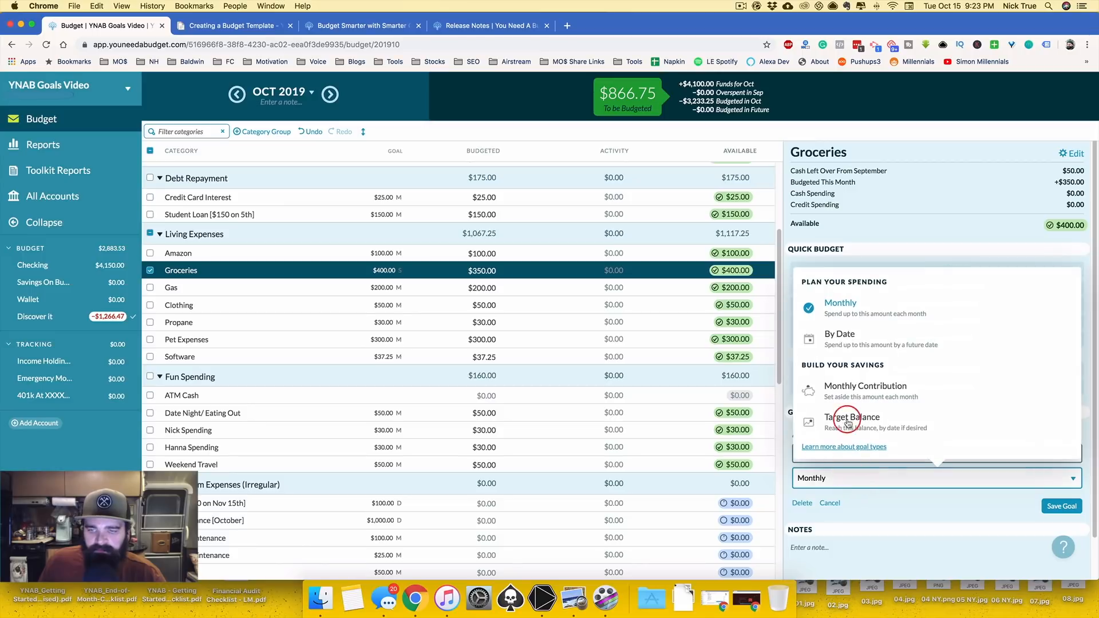
pyautogui.click(852, 387)
pyautogui.click(1062, 502)
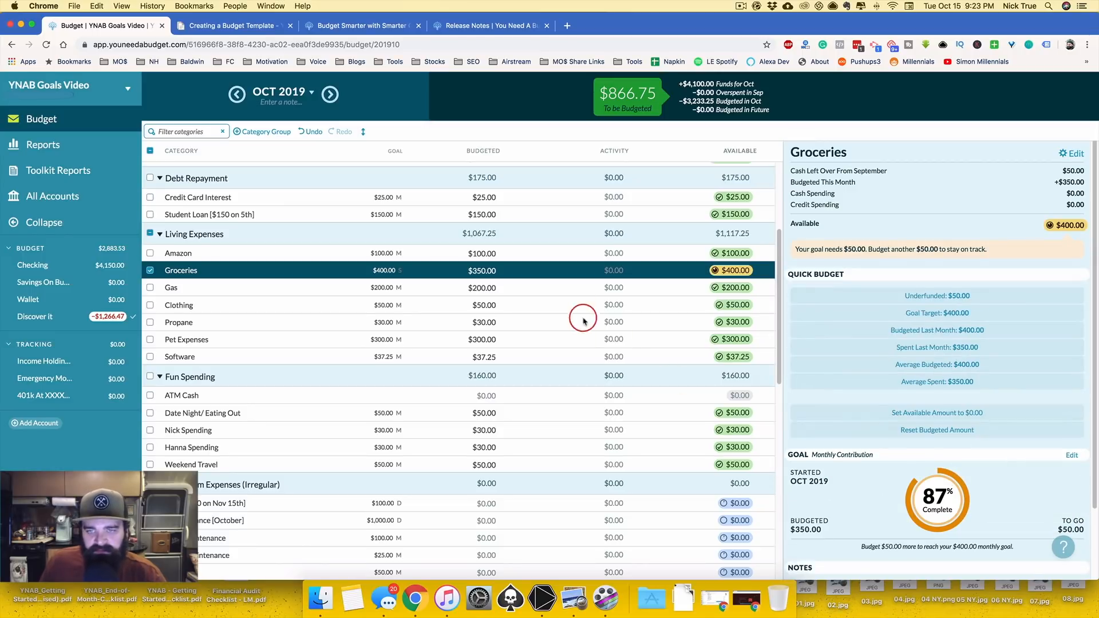
pyautogui.click(150, 271)
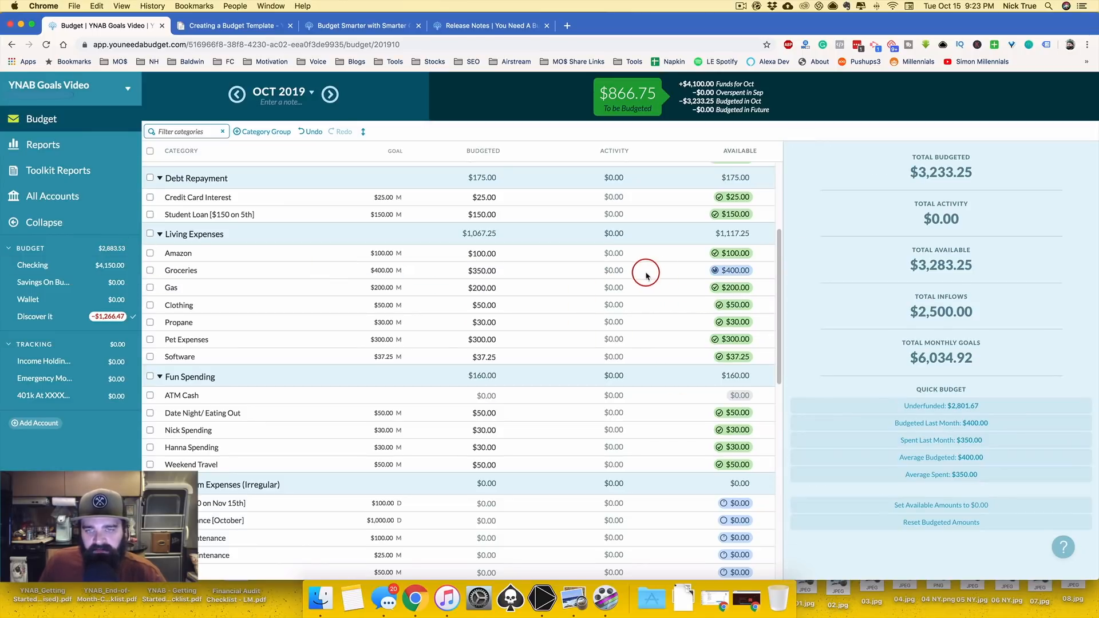
# Switch the Groceries goal back to the Monthly spending type, save it, and deselect the category.
pyautogui.click(491, 270)
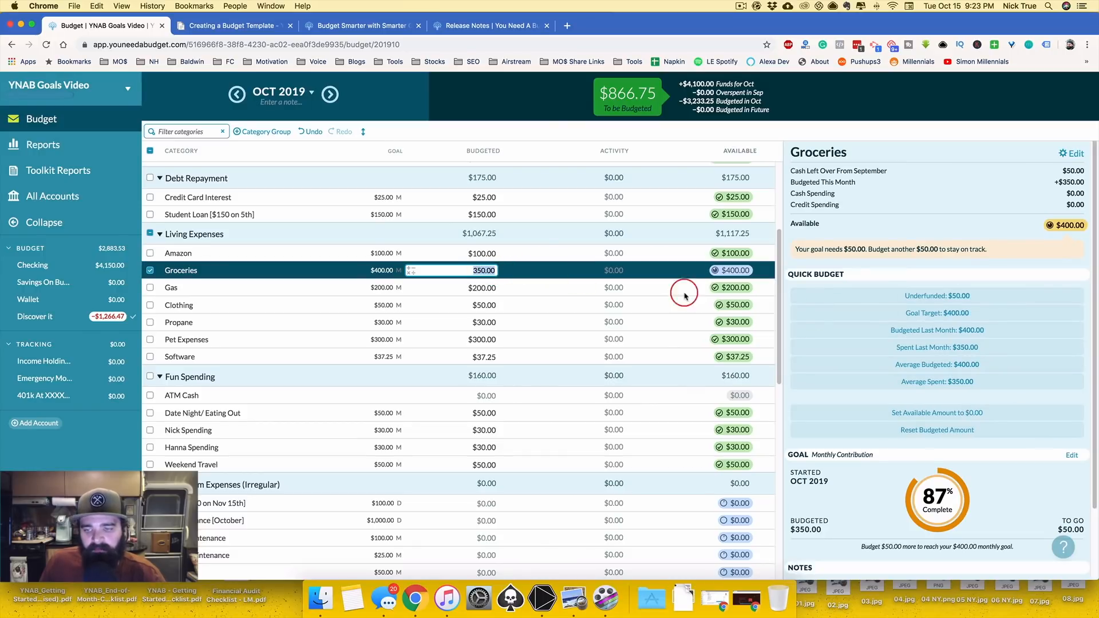
pyautogui.click(1072, 455)
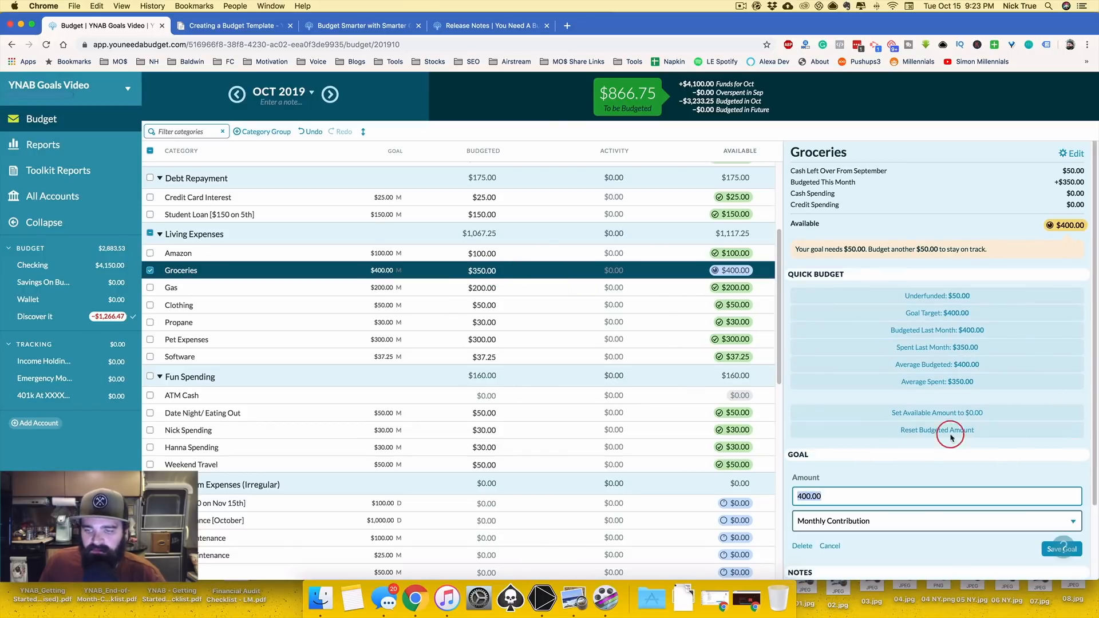
pyautogui.click(860, 521)
pyautogui.click(833, 346)
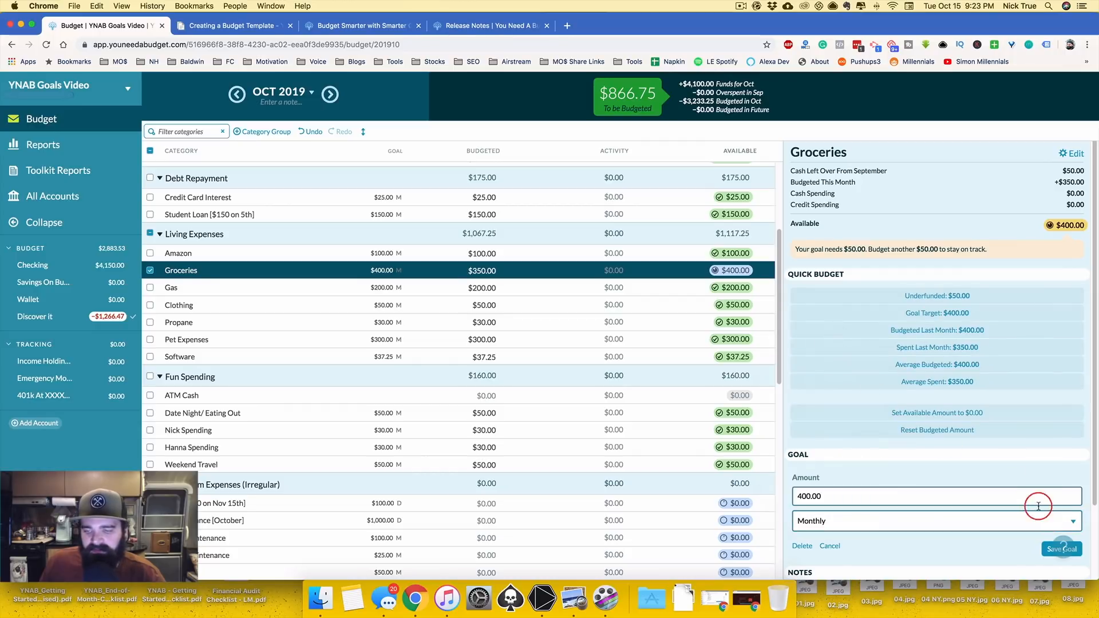
pyautogui.click(1048, 551)
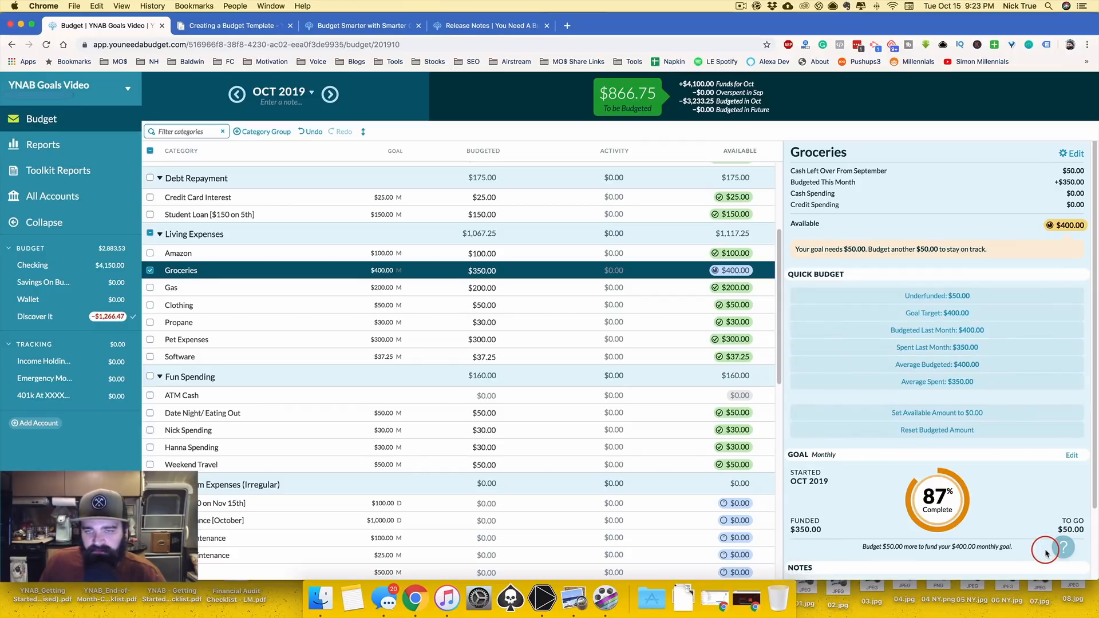
pyautogui.click(150, 271)
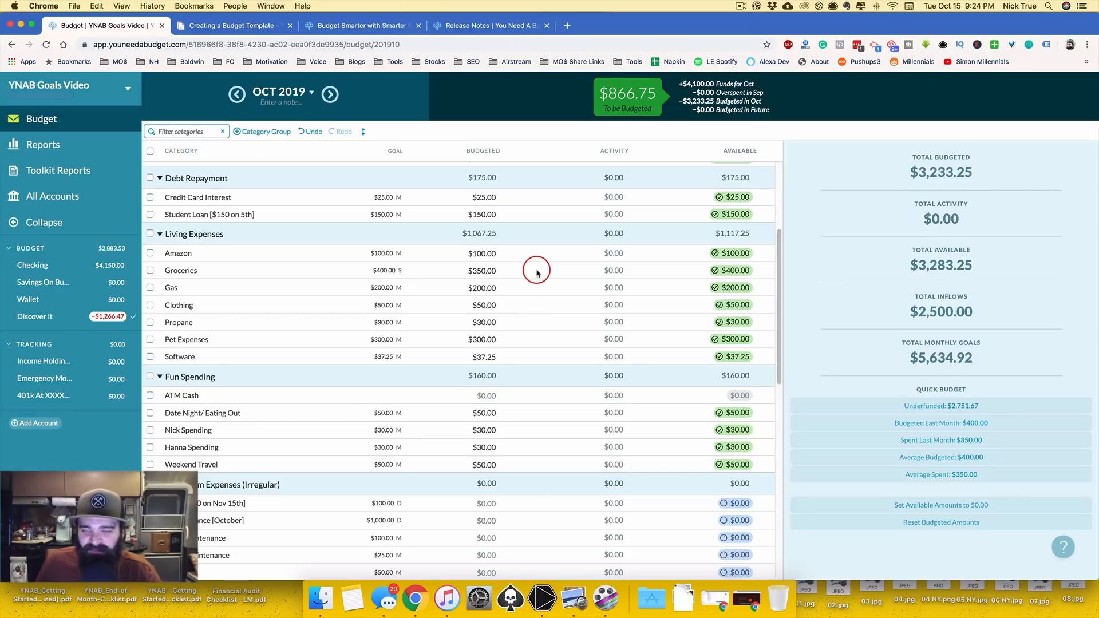
# Compare the goal details of the Groceries and Gas categories in Living Expenses.
pyautogui.click(525, 273)
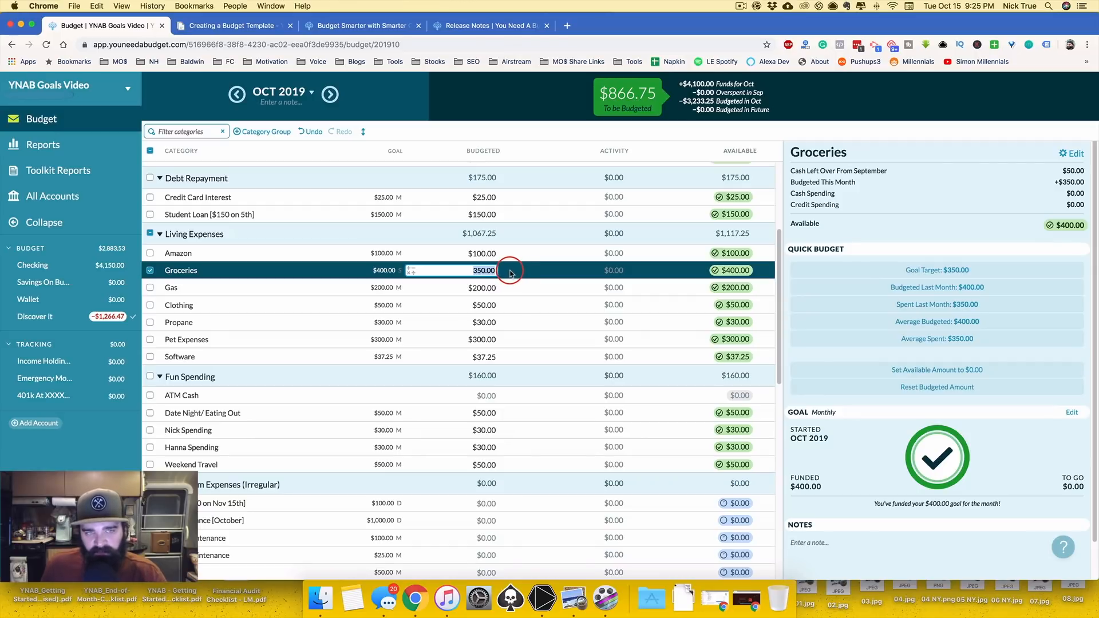
pyautogui.click(507, 292)
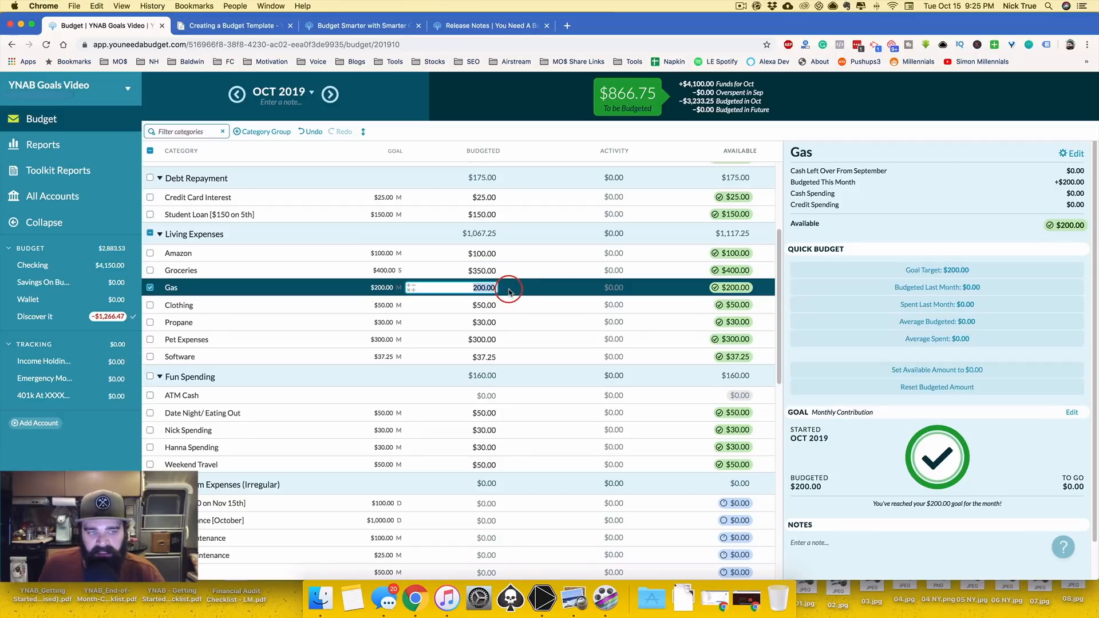
pyautogui.click(491, 288)
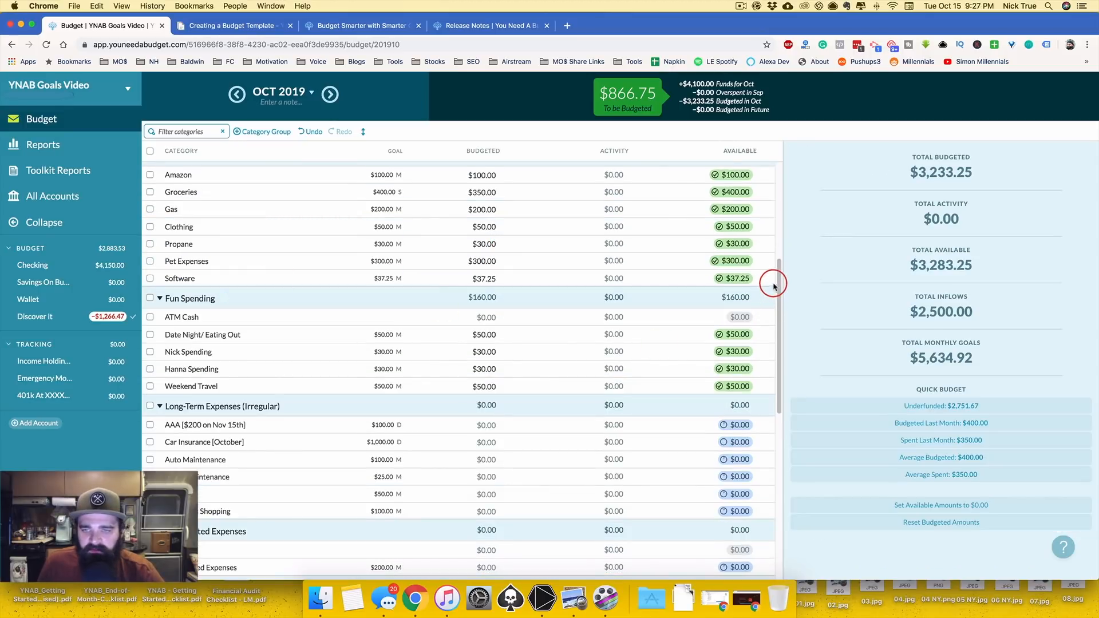
# Set the Target Balance goal date of AAA [$200 on Nov 15th] to December 2020, save it, and check the monthly amount it asks for.
pyautogui.moveTo(780, 282); pyautogui.dragTo(795, 356)
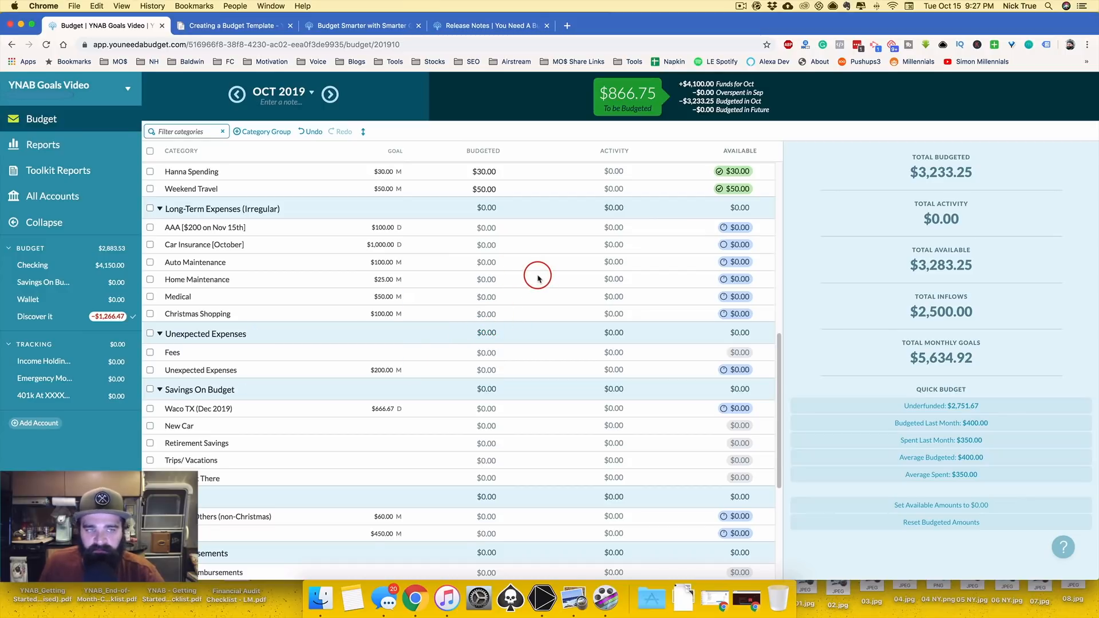
pyautogui.click(519, 227)
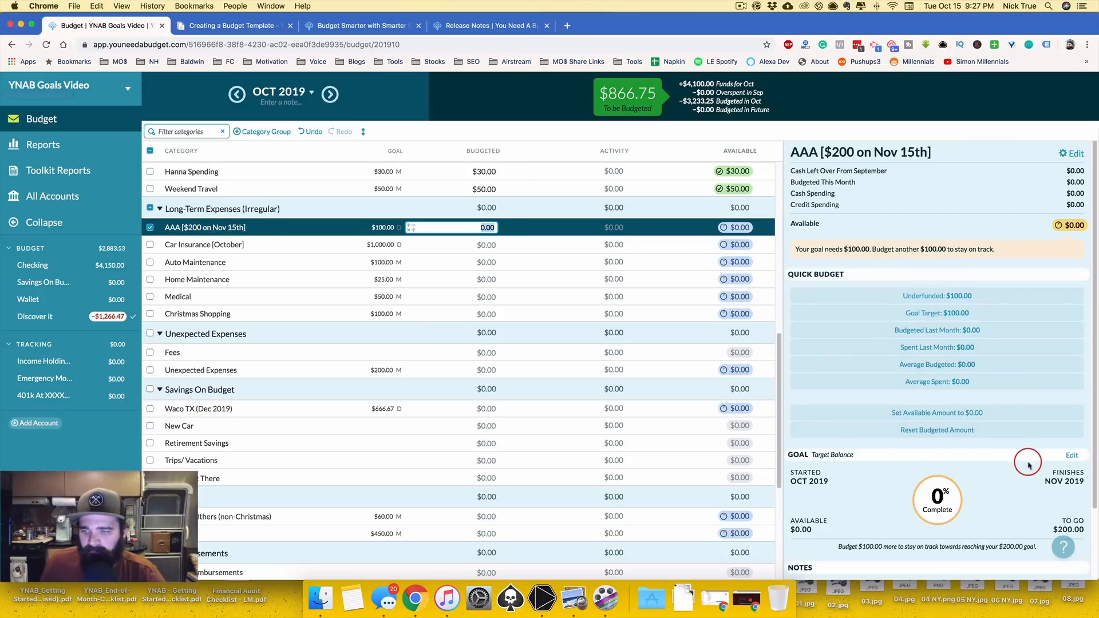
pyautogui.click(1071, 456)
pyautogui.scroll(-2, 824, 438)
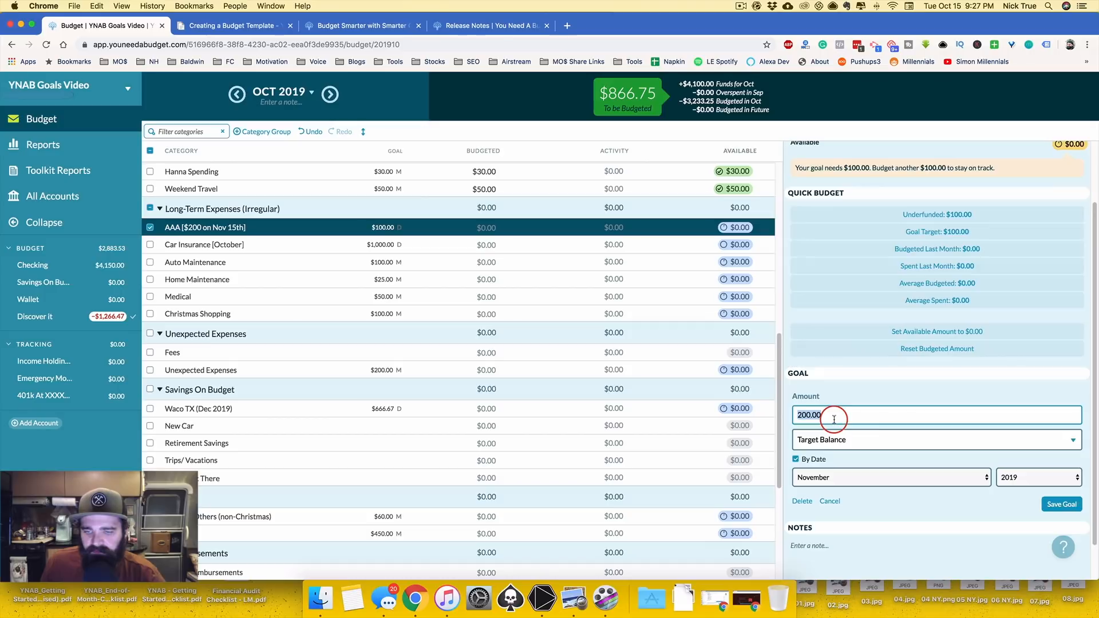
pyautogui.click(837, 478)
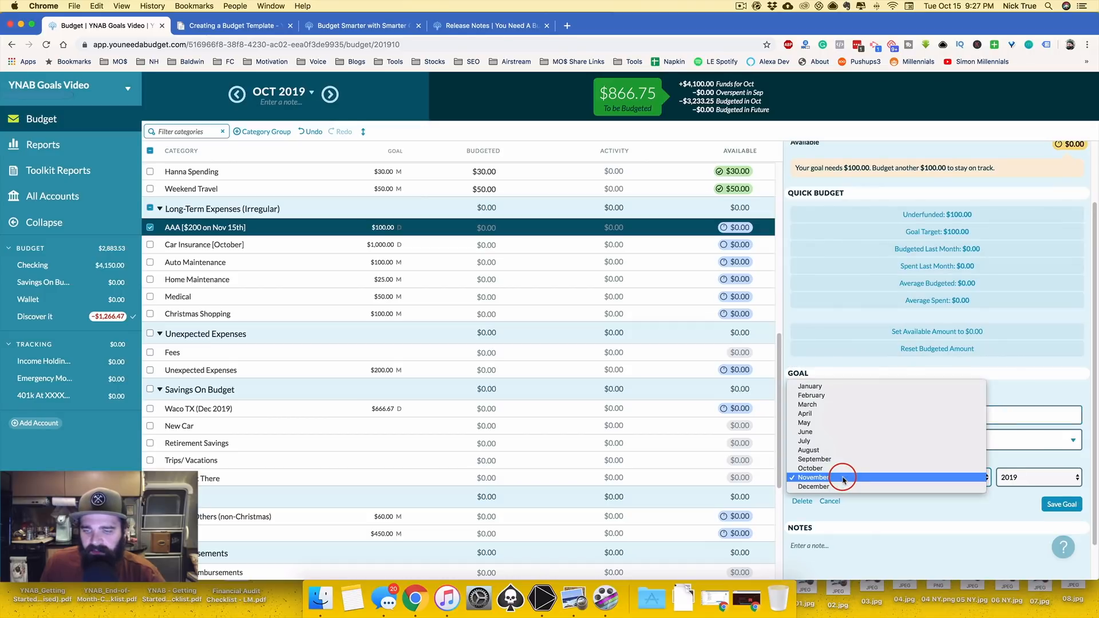
pyautogui.click(927, 486)
pyautogui.click(1020, 478)
pyautogui.click(1026, 487)
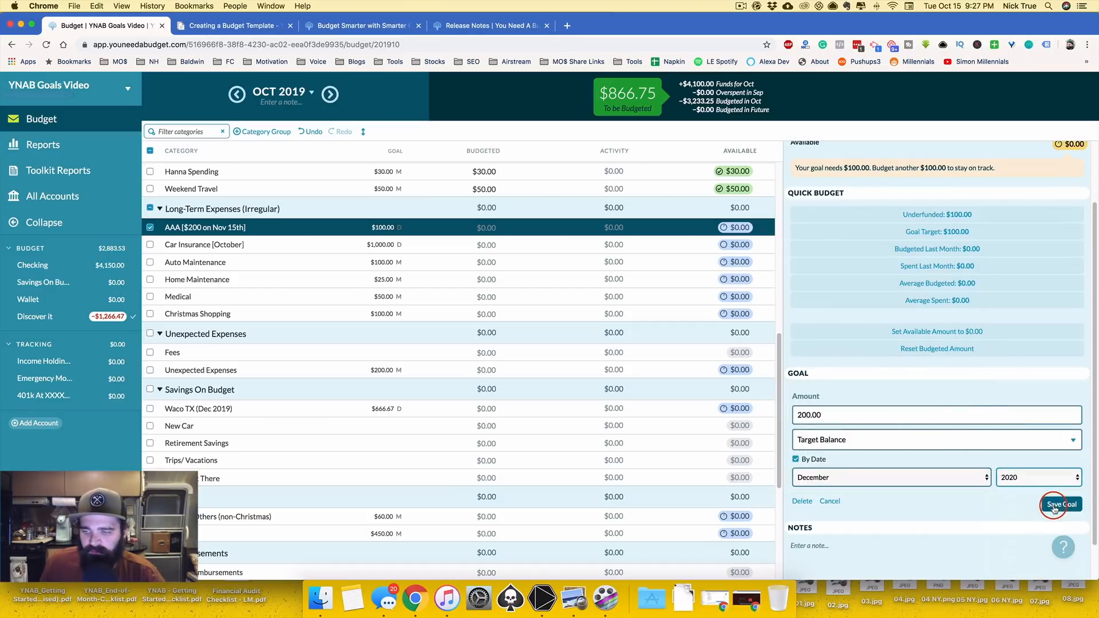
pyautogui.click(1062, 503)
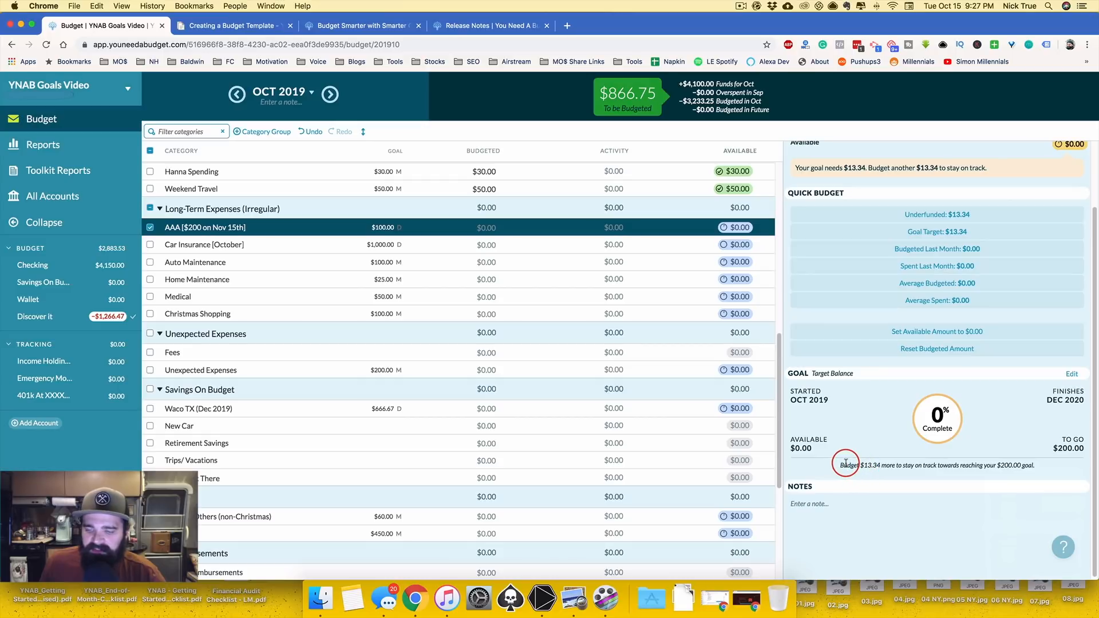
pyautogui.moveTo(845, 464); pyautogui.dragTo(874, 468)
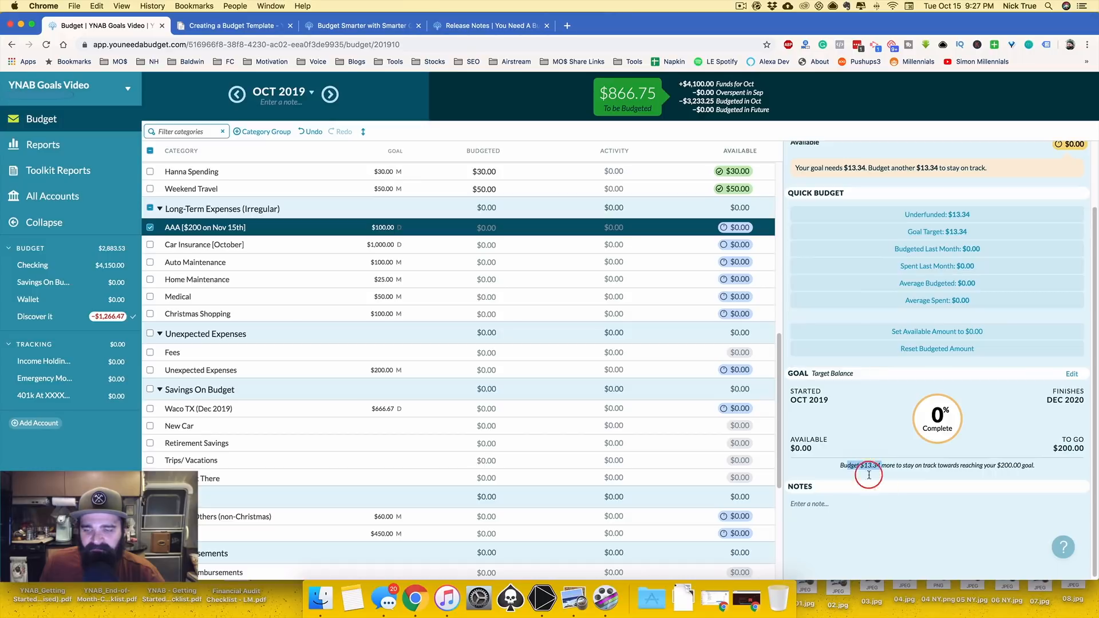
pyautogui.click(149, 228)
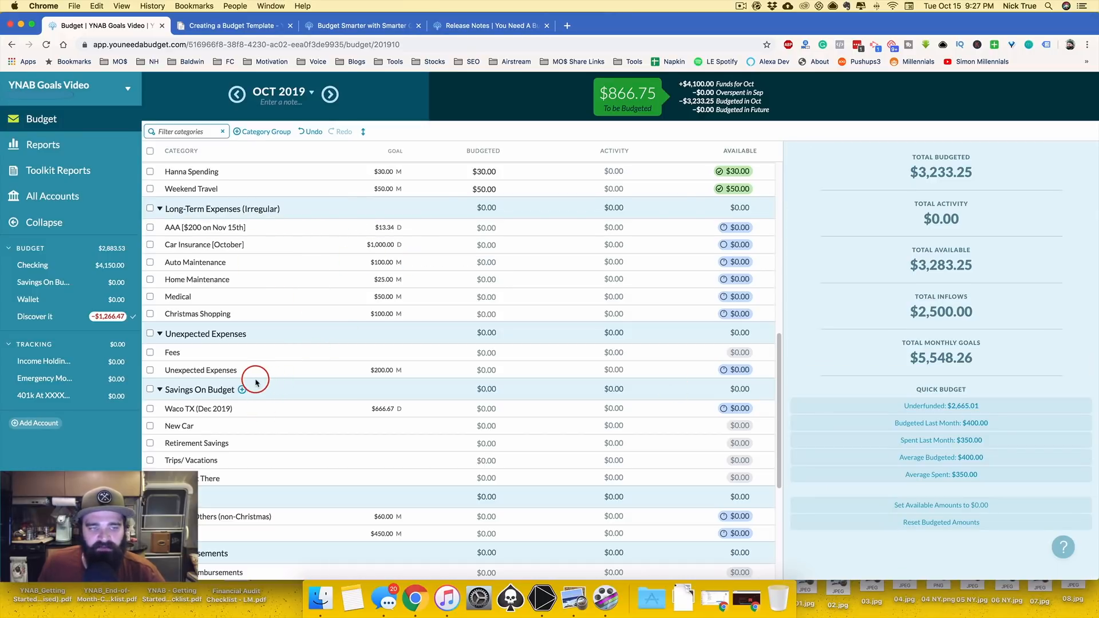
# Examine the goals of the Waco TX (Dec 2019) and Gifts for Others (non-Christmas) categories.
pyautogui.click(260, 411)
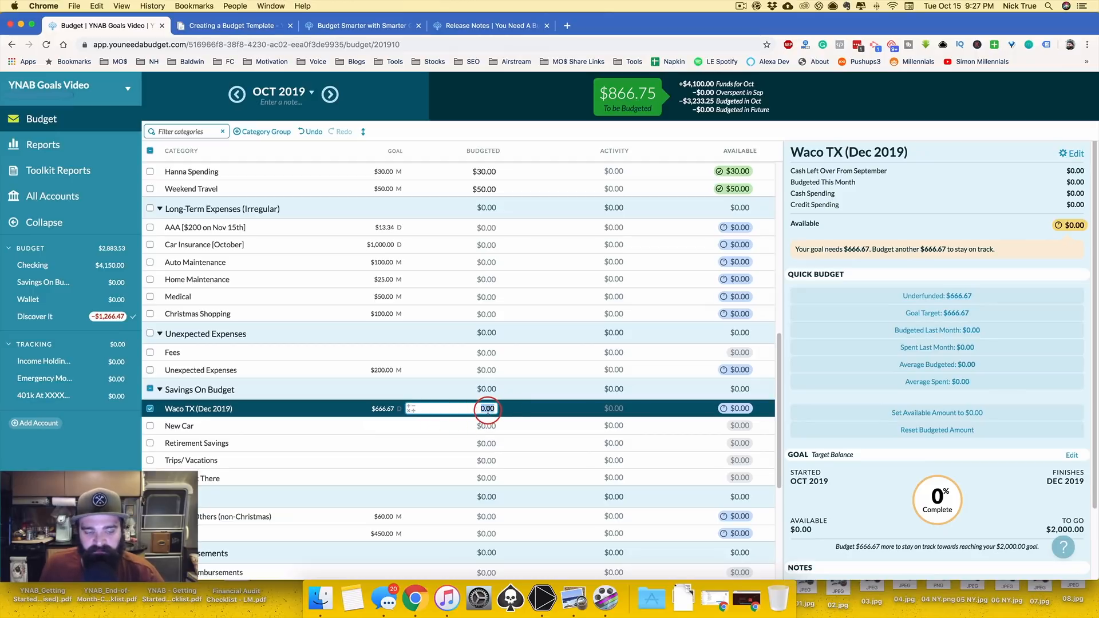
pyautogui.scroll(-2, 487, 408)
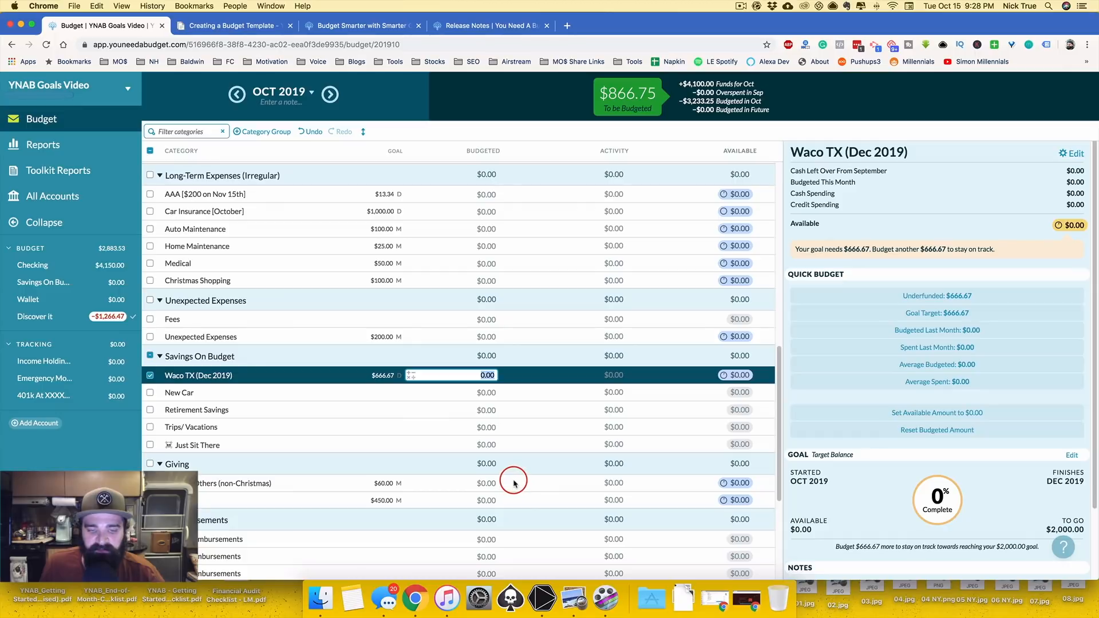
pyautogui.click(514, 484)
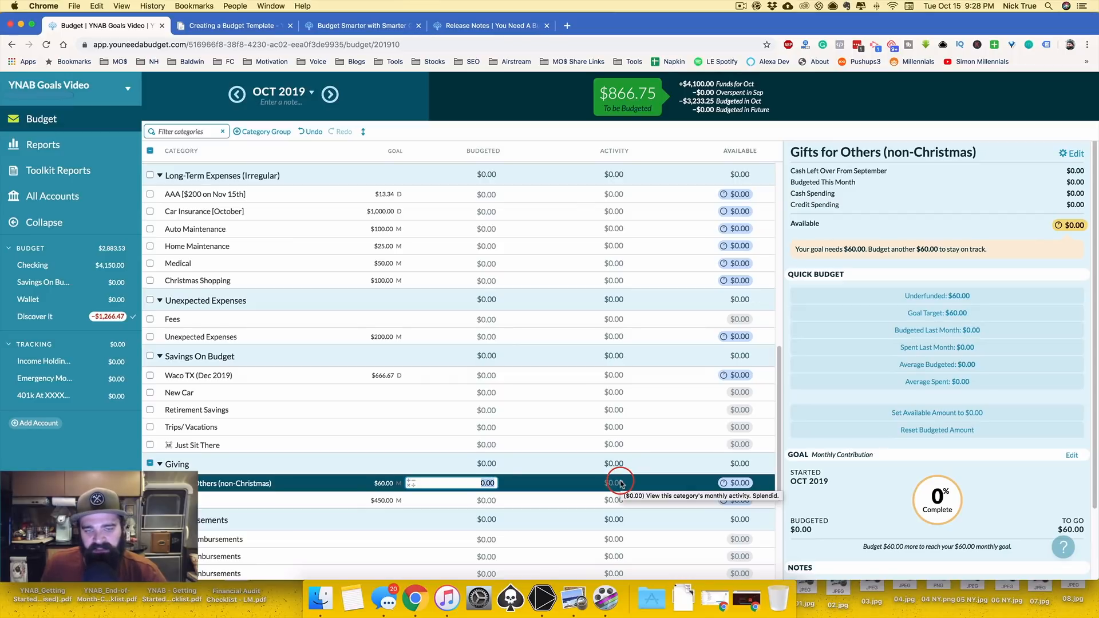
pyautogui.scroll(-1, 530, 395)
pyautogui.scroll(1, 520, 392)
# Edit the Christmas Shopping goal and change its type to By Date.
pyautogui.click(507, 296)
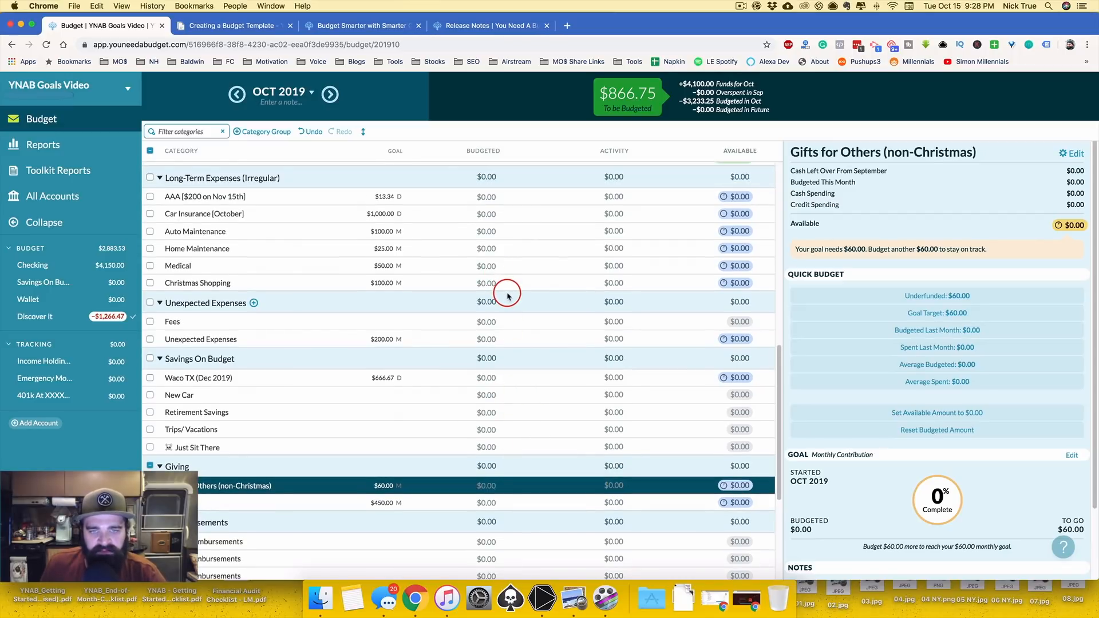
pyautogui.click(504, 286)
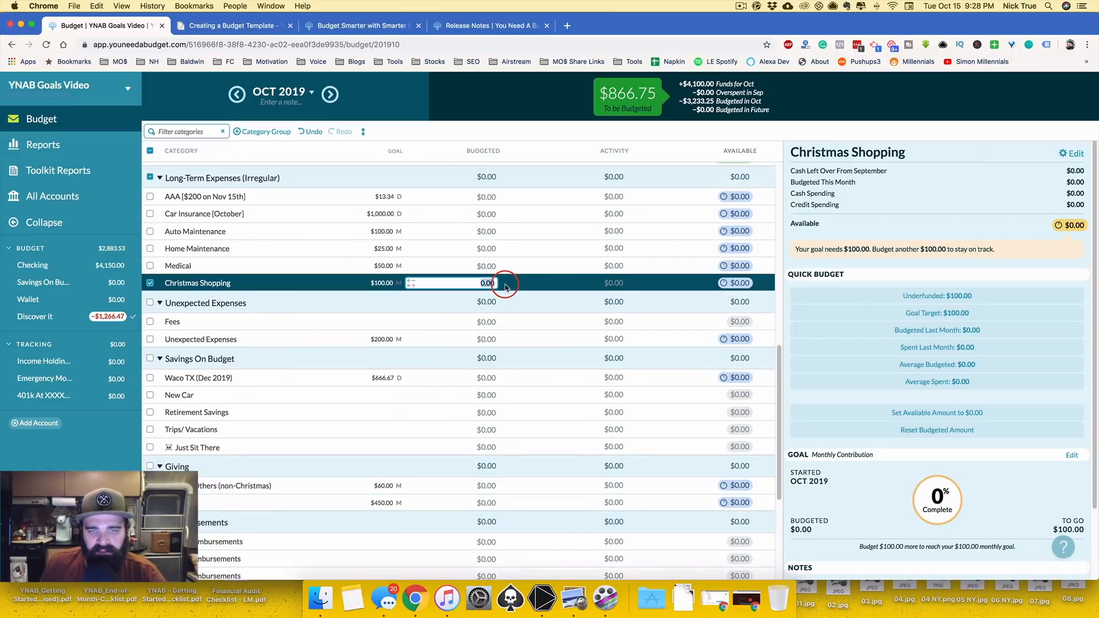
pyautogui.click(1075, 456)
pyautogui.click(916, 520)
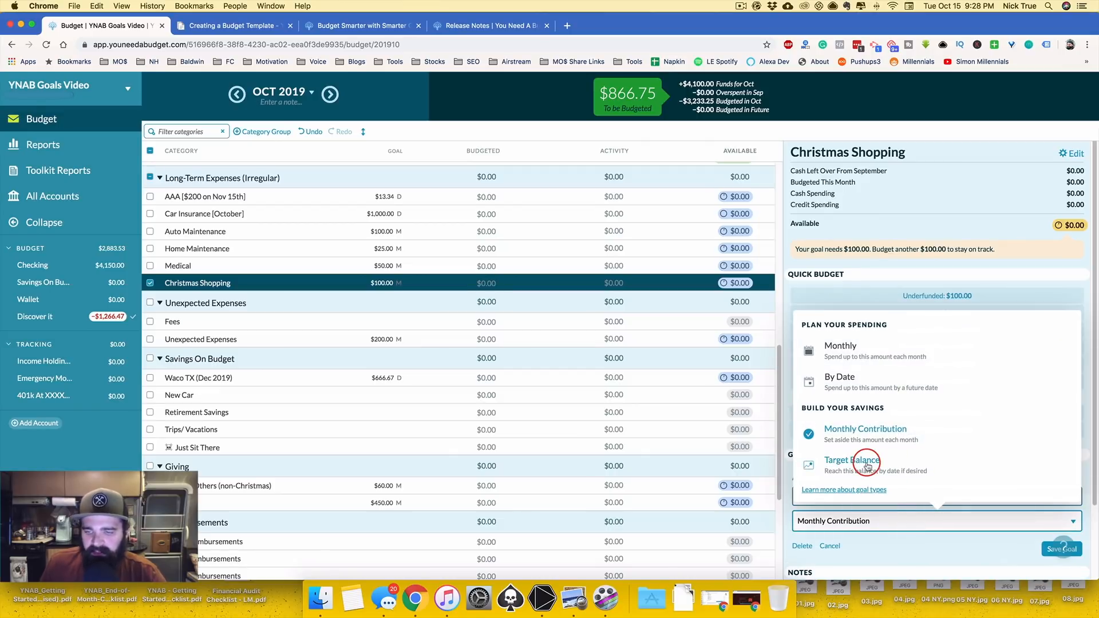
pyautogui.click(852, 379)
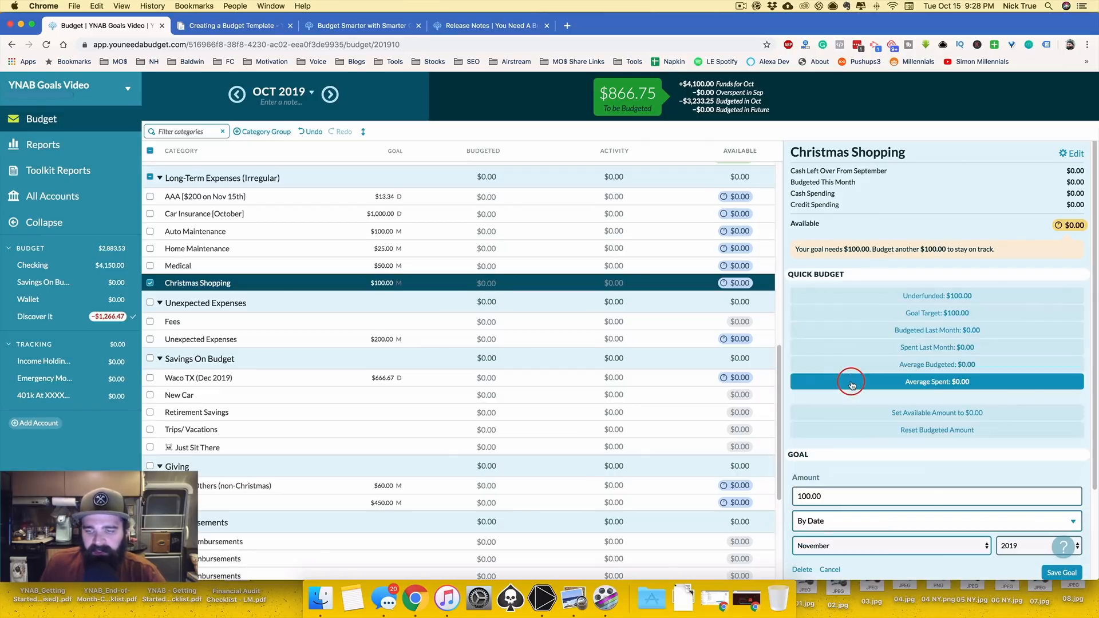
# Set the Christmas Shopping goal amount to 800 with a December 2019 date and save the goal.
pyautogui.scroll(-2, 850, 496)
pyautogui.doubleClick(829, 385)
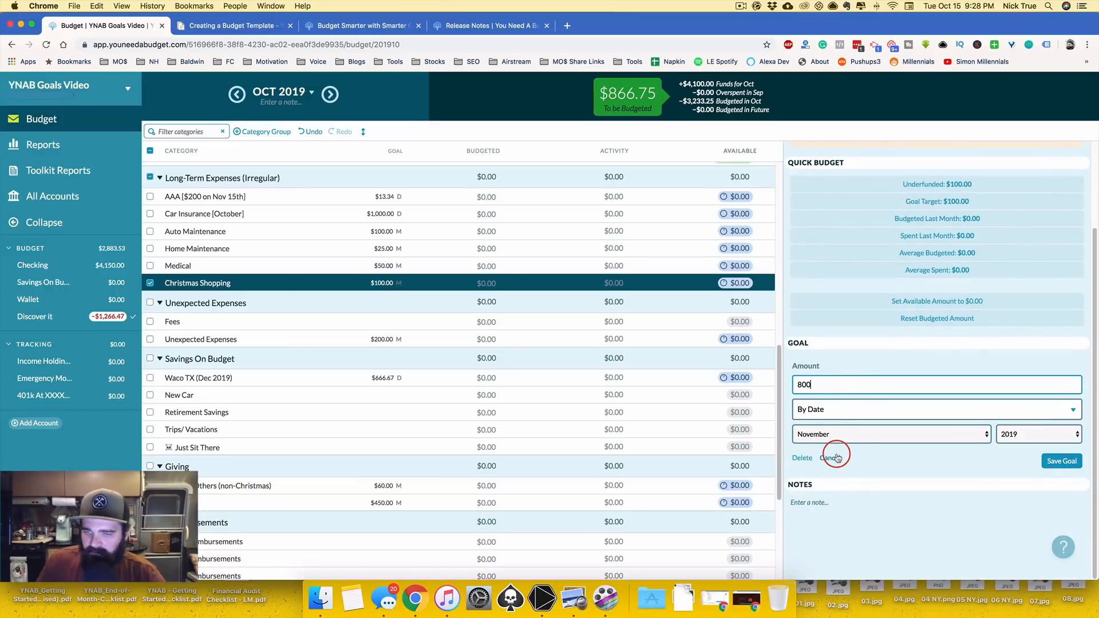
pyautogui.click(835, 437)
pyautogui.click(934, 439)
pyautogui.click(1039, 440)
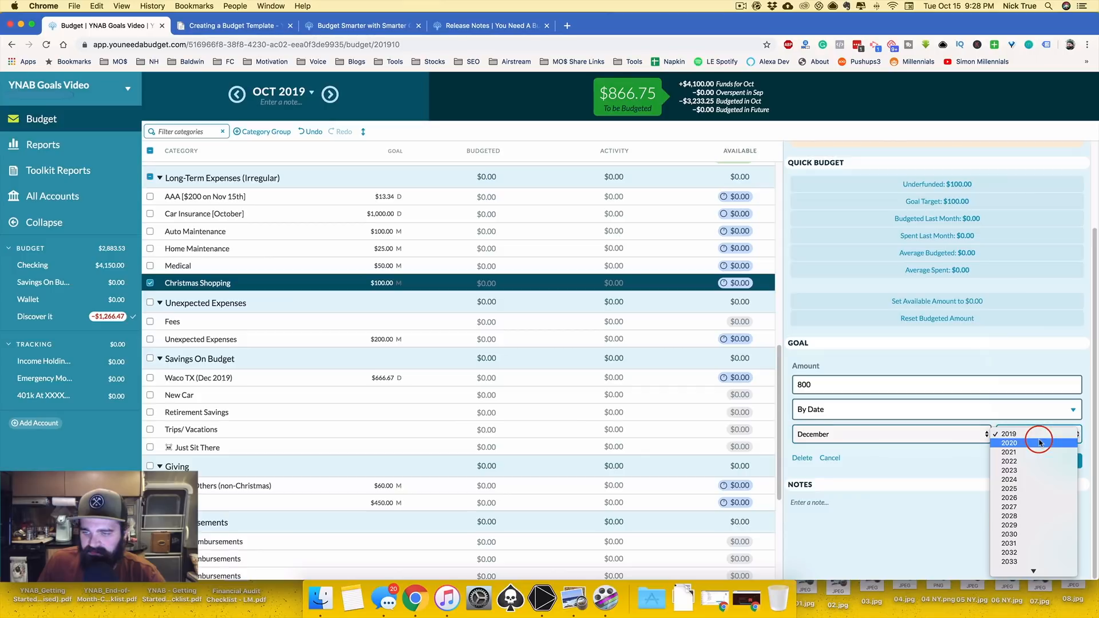
pyautogui.click(1030, 434)
pyautogui.click(1059, 460)
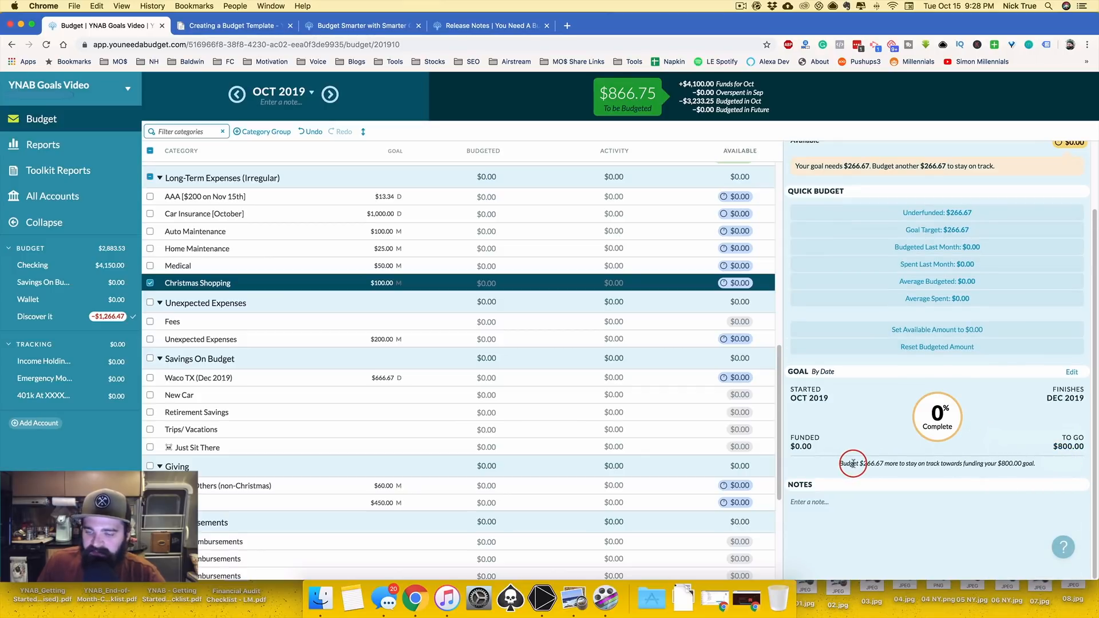
# Budget 266.67 to the Christmas Shopping category for October 2019.
pyautogui.moveTo(852, 464); pyautogui.dragTo(882, 465)
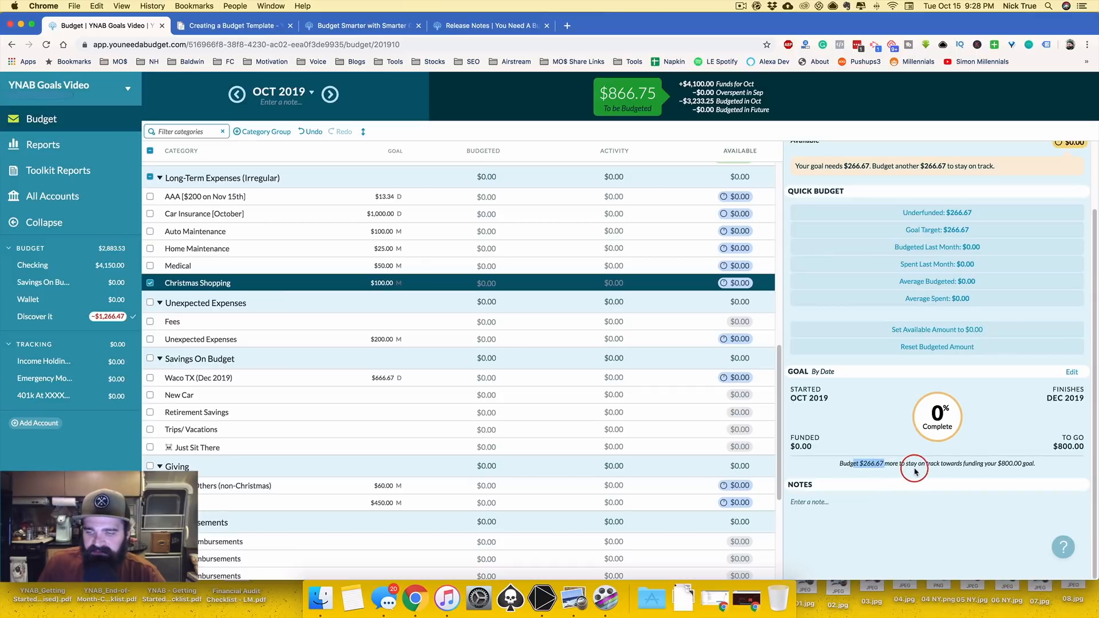
pyautogui.click(466, 284)
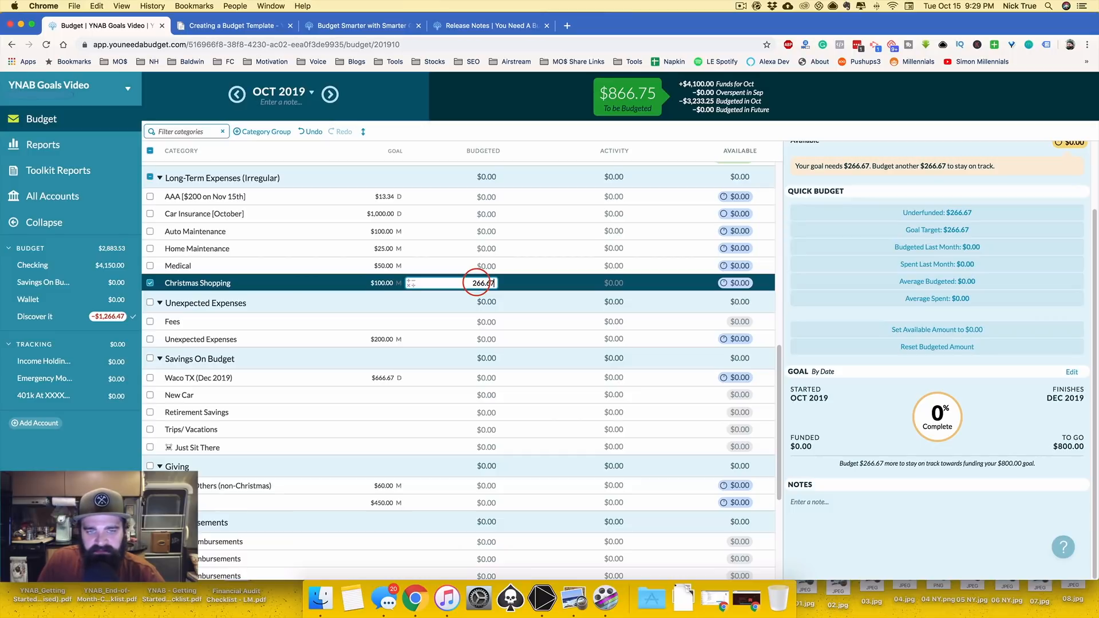
pyautogui.press('Return')
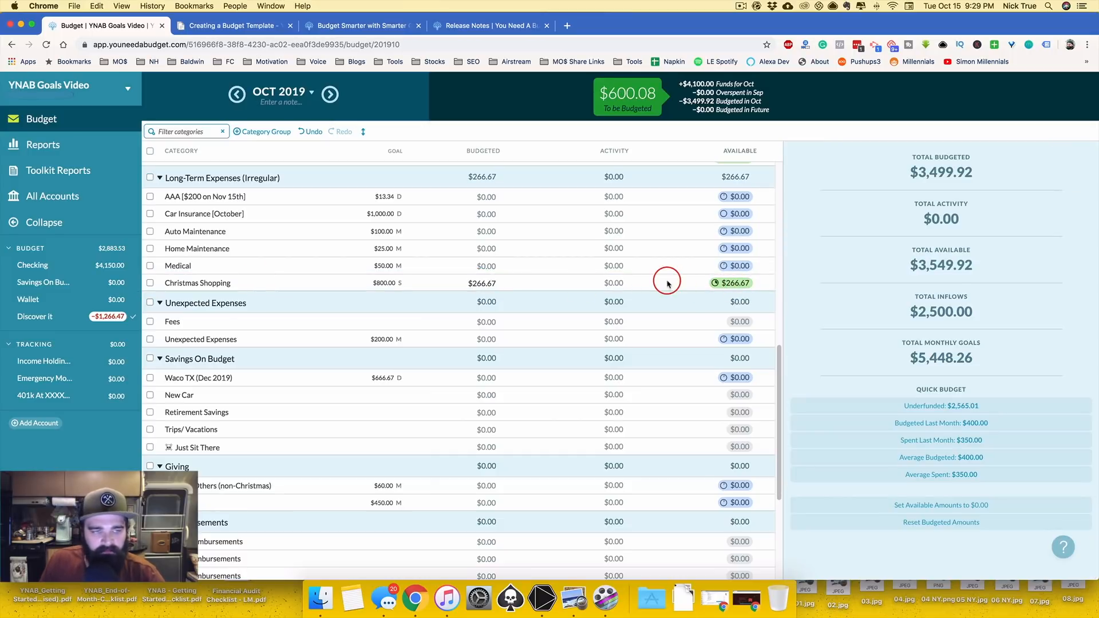
# Record a 66 outflow to Amazon in the Checking account, categorized as Christmas Shopping with the memo "present", and save it.
pyautogui.click(32, 265)
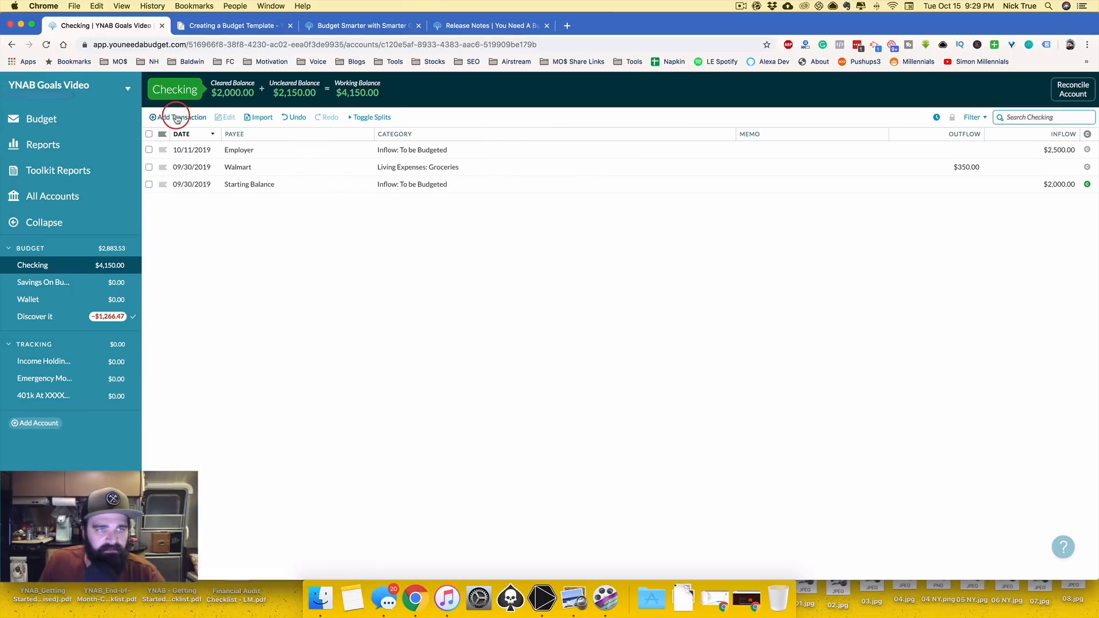
pyautogui.click(178, 117)
pyautogui.press('Tab')
pyautogui.write('ama')
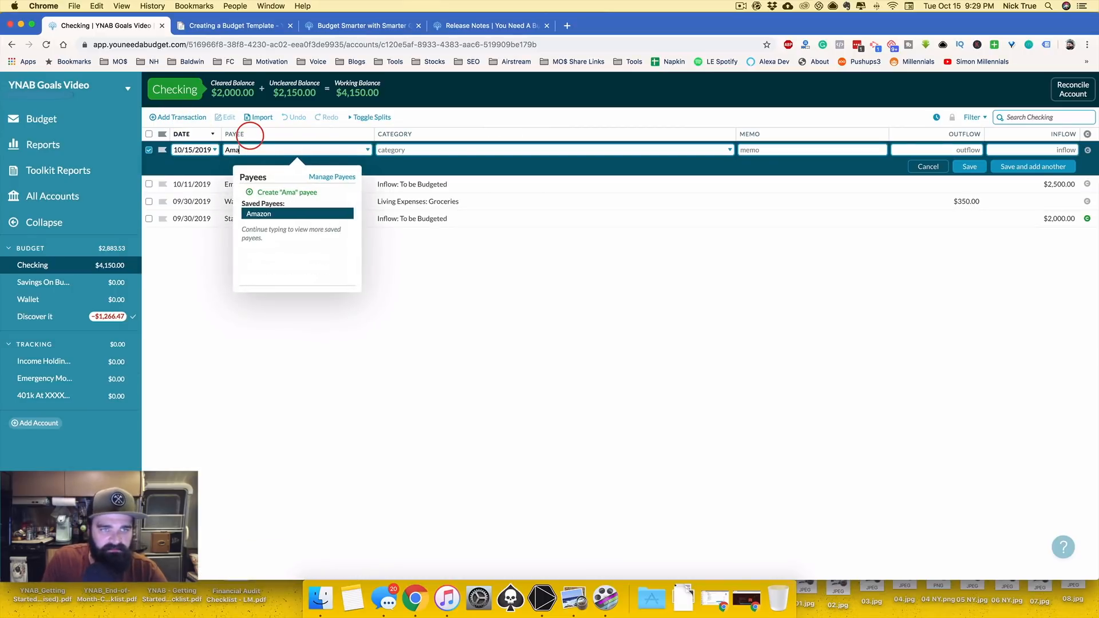
pyautogui.press('Tab')
pyautogui.write('chr')
pyautogui.press('Tab')
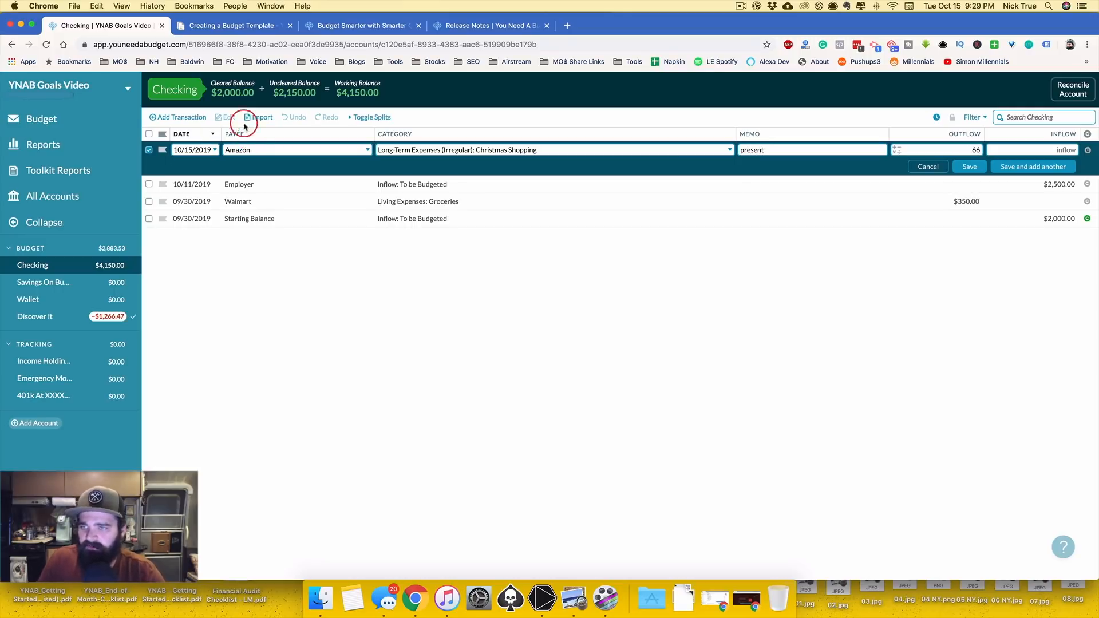
pyautogui.click(970, 166)
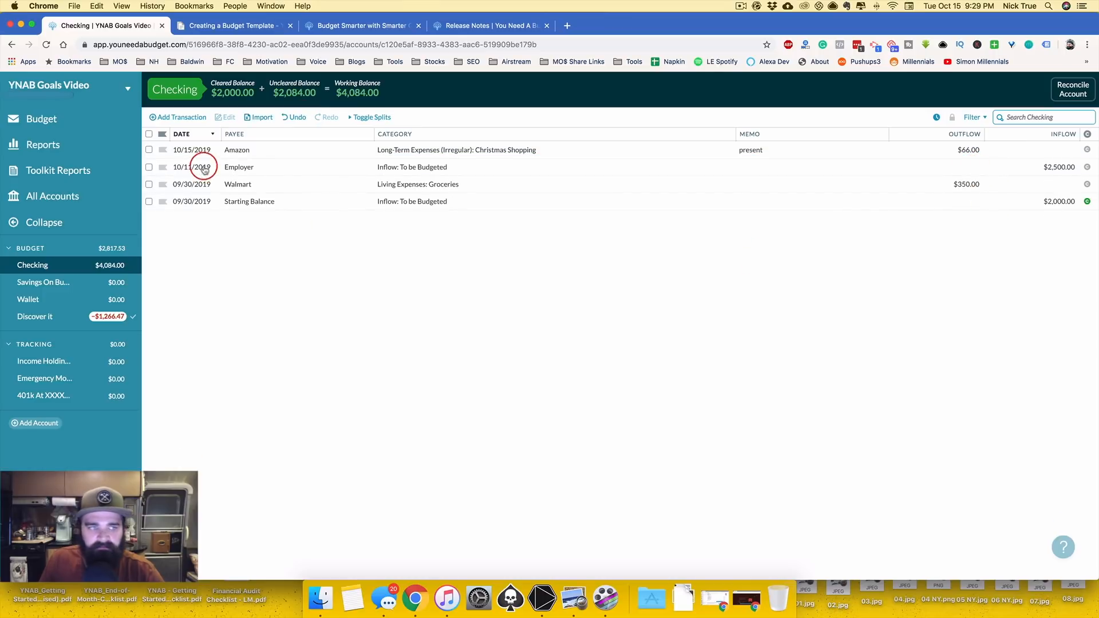
# Return to the budget, check how the Amazon purchase affects the Christmas Shopping goal, and deselect the category.
pyautogui.click(78, 117)
pyautogui.moveTo(779, 255); pyautogui.dragTo(799, 429)
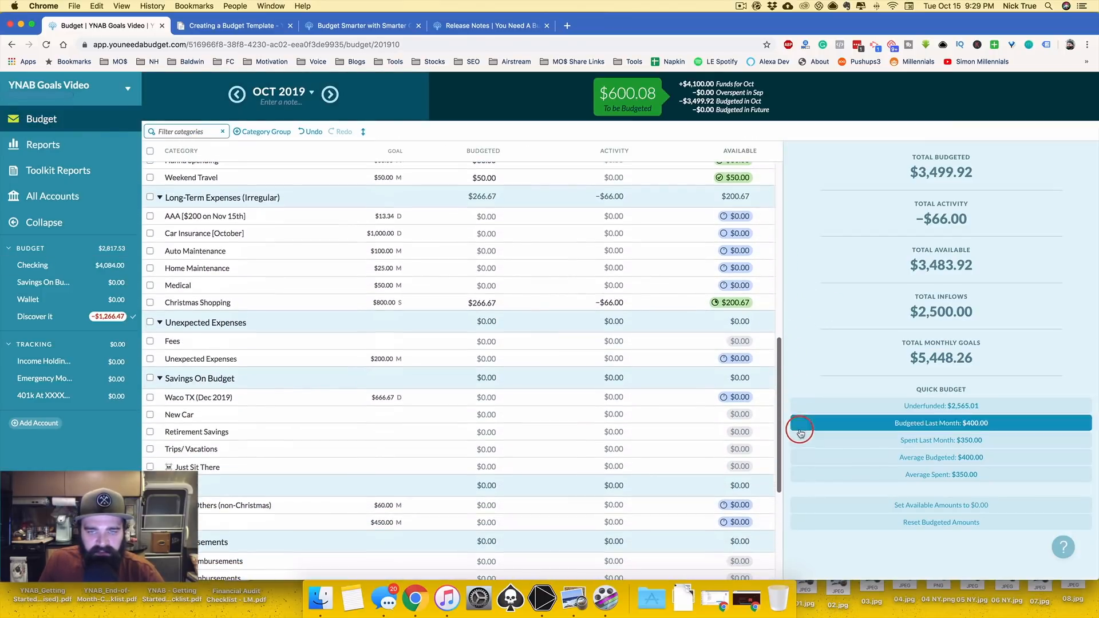
pyautogui.click(542, 307)
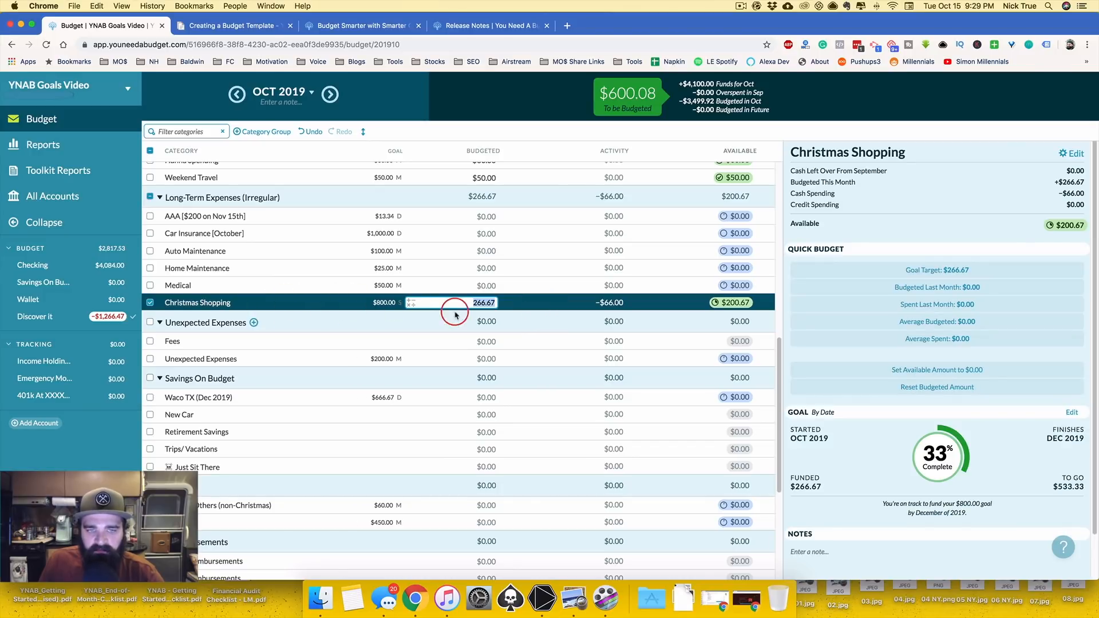
pyautogui.click(615, 305)
pyautogui.click(706, 309)
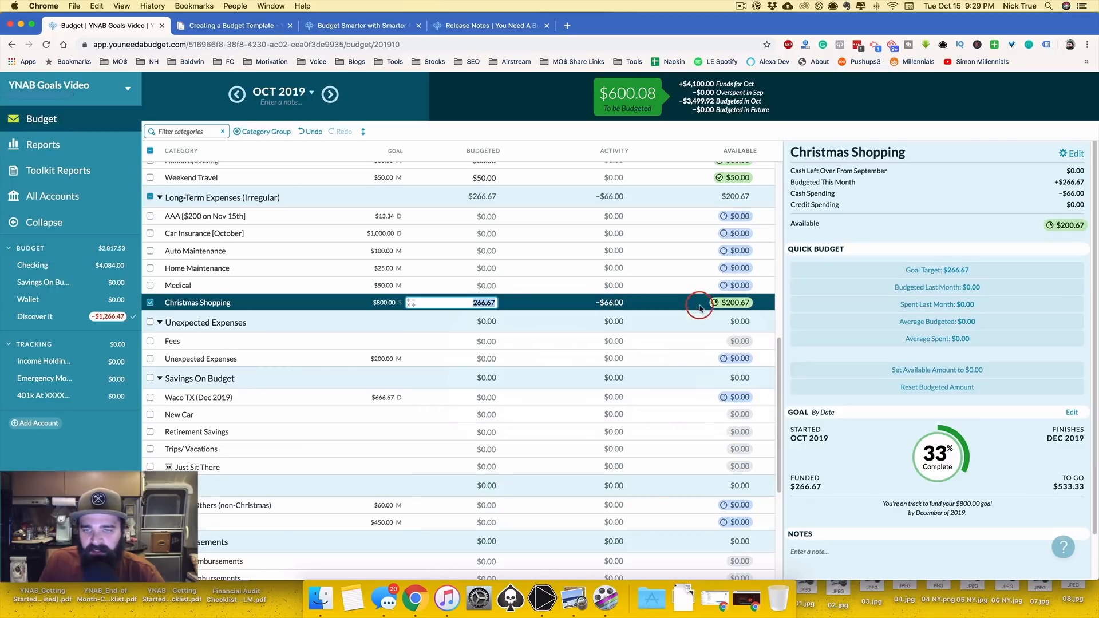
pyautogui.click(151, 303)
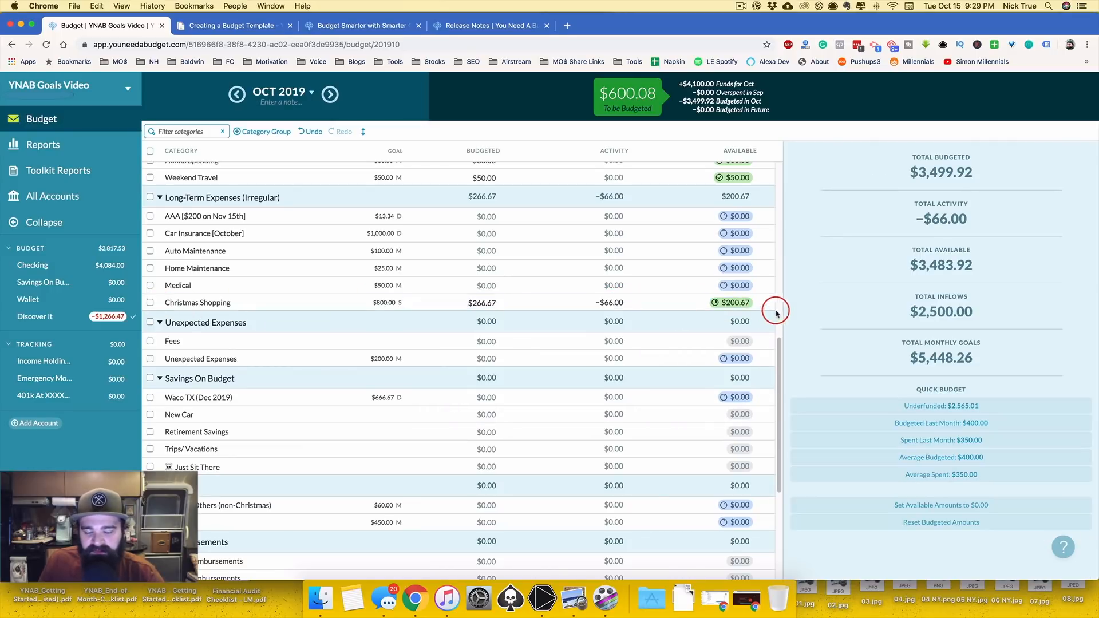
# Change the Christmas Shopping goal type to Target Balance, keeping the December 2019 date, and save it.
pyautogui.click(673, 302)
pyautogui.scroll(-3, 1030, 292)
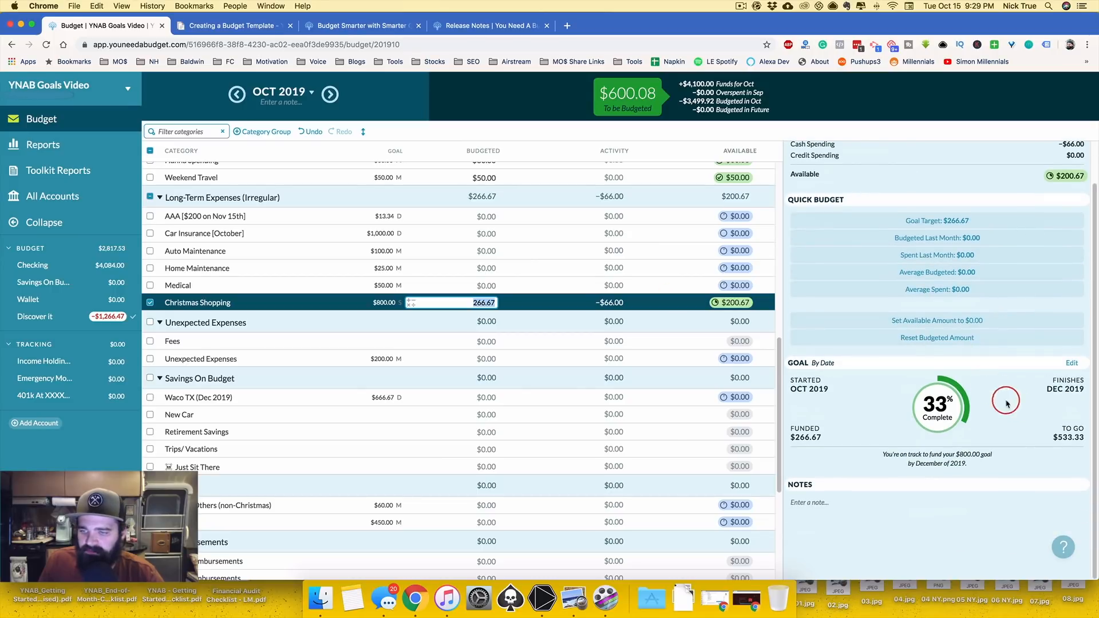
pyautogui.click(1071, 364)
pyautogui.click(846, 429)
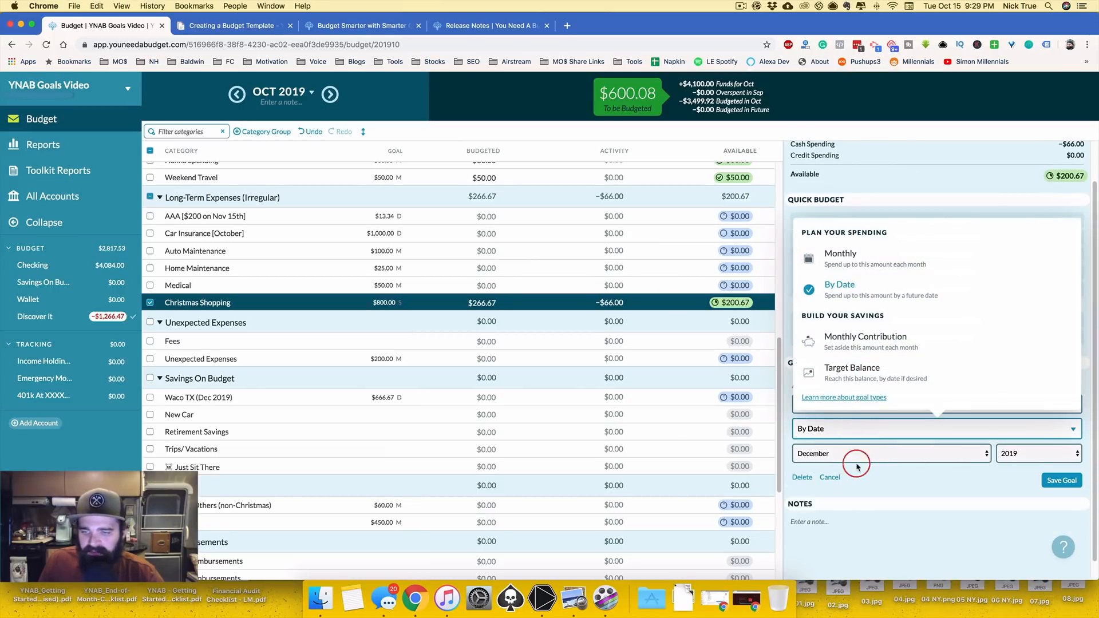
pyautogui.click(857, 466)
pyautogui.click(844, 434)
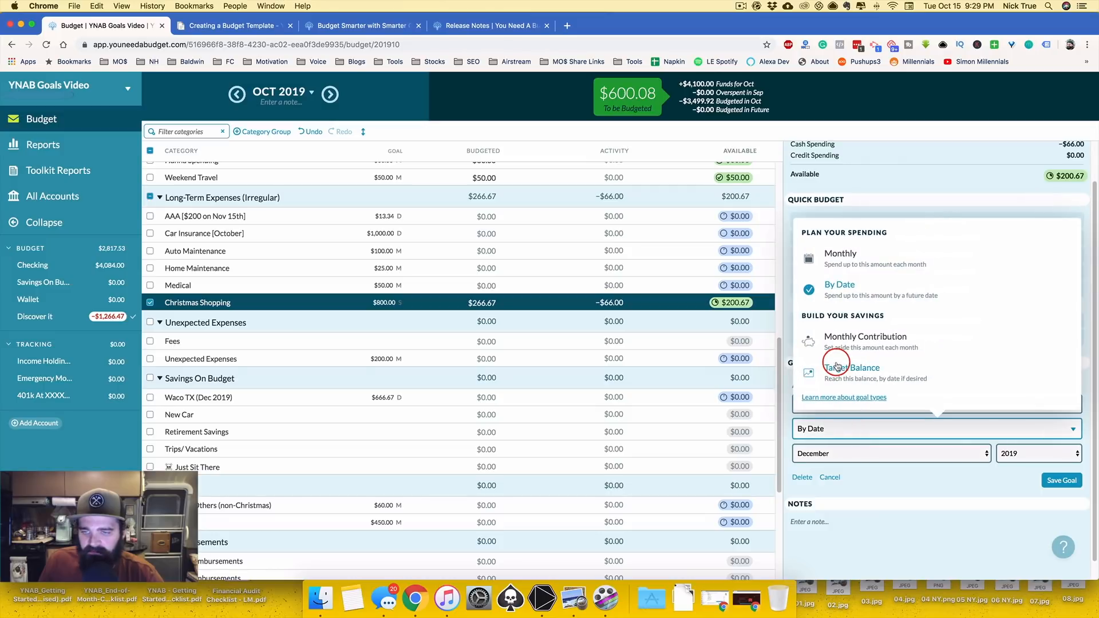
pyautogui.click(837, 366)
pyautogui.click(1061, 481)
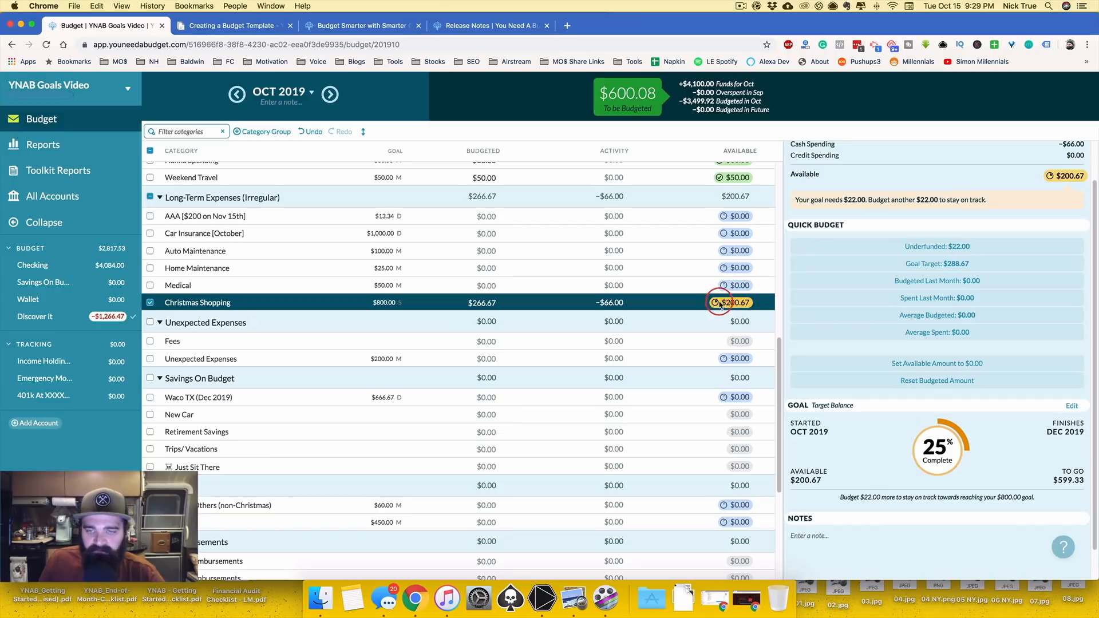
# Switch the Christmas Shopping goal back to the By Date spending type and save it.
pyautogui.click(1070, 405)
pyautogui.click(926, 473)
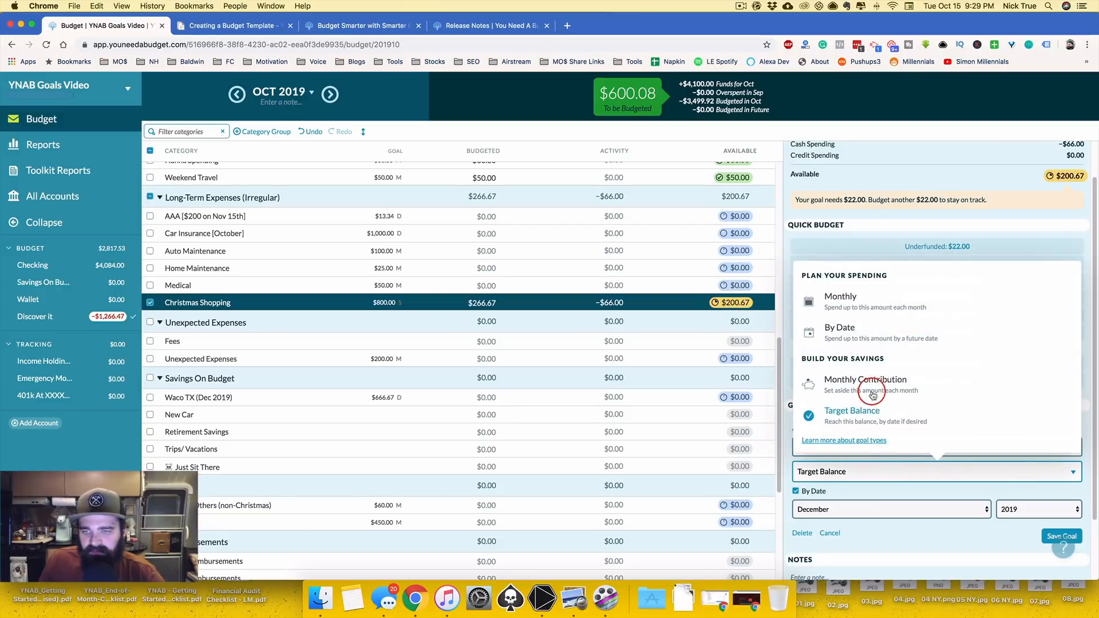
pyautogui.click(856, 338)
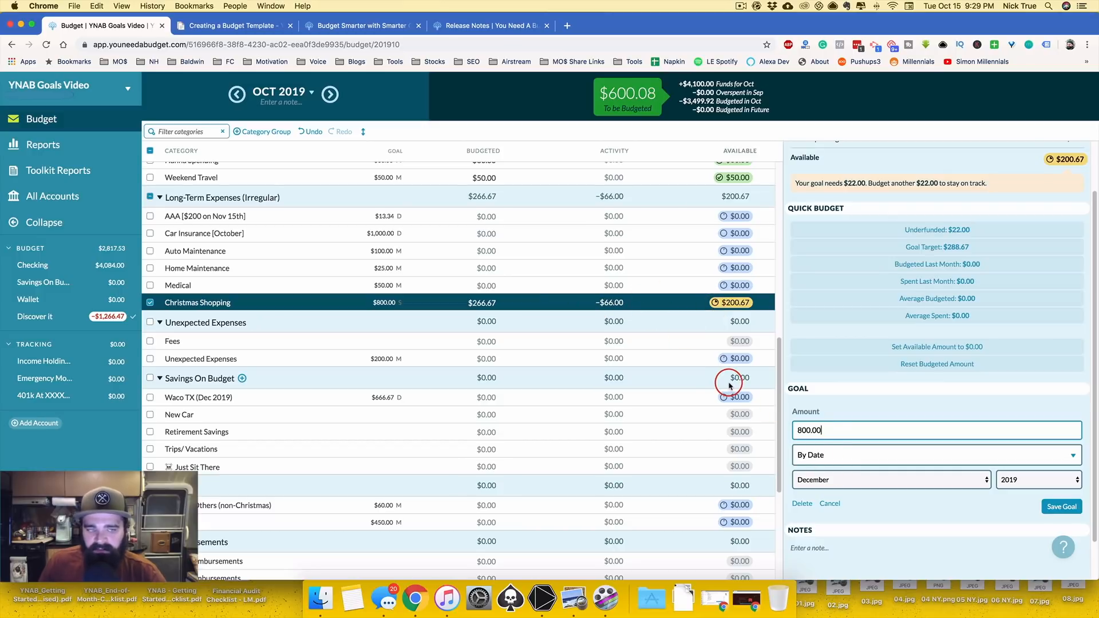
pyautogui.click(1061, 507)
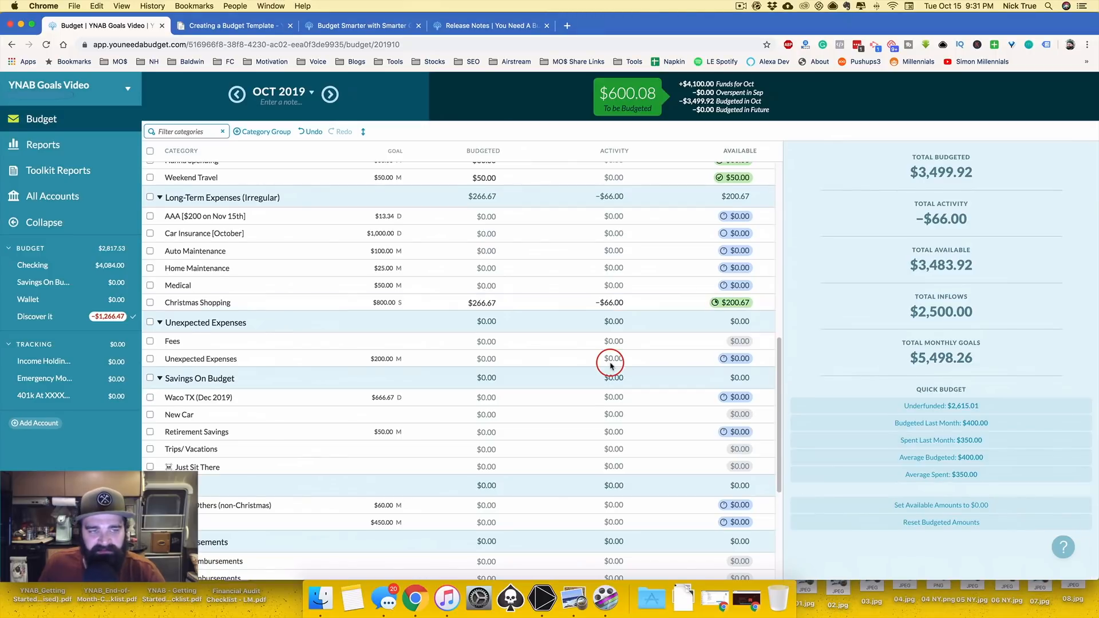
# Switch to Preview to show the YNAB Goals Decision Tree PDF.
pyautogui.hotkey('ctrl', 'Up')
pyautogui.click(323, 441)
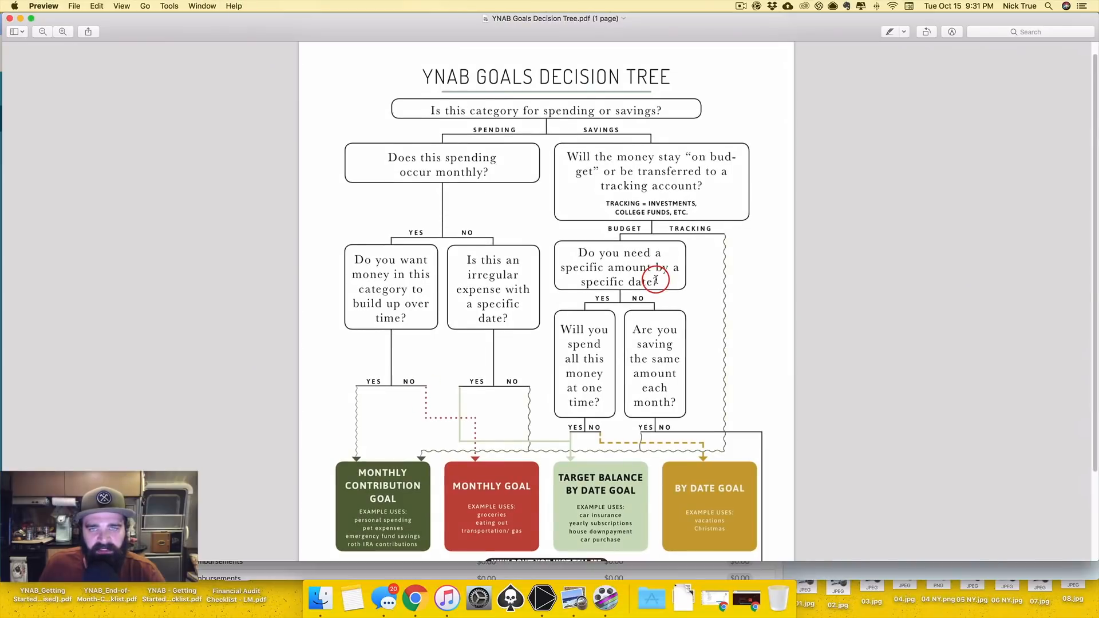